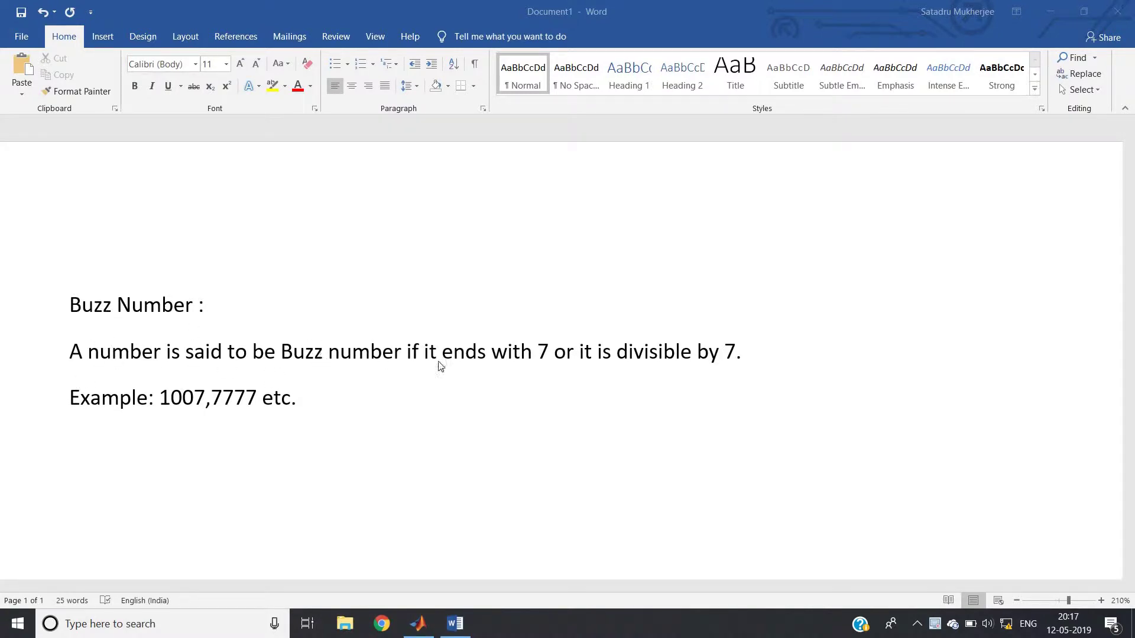
# Highlight the definition phrases 'with', 'divisible by 7' and 'it ends with 7' while explaining.
pyautogui.doubleClick(505, 352)
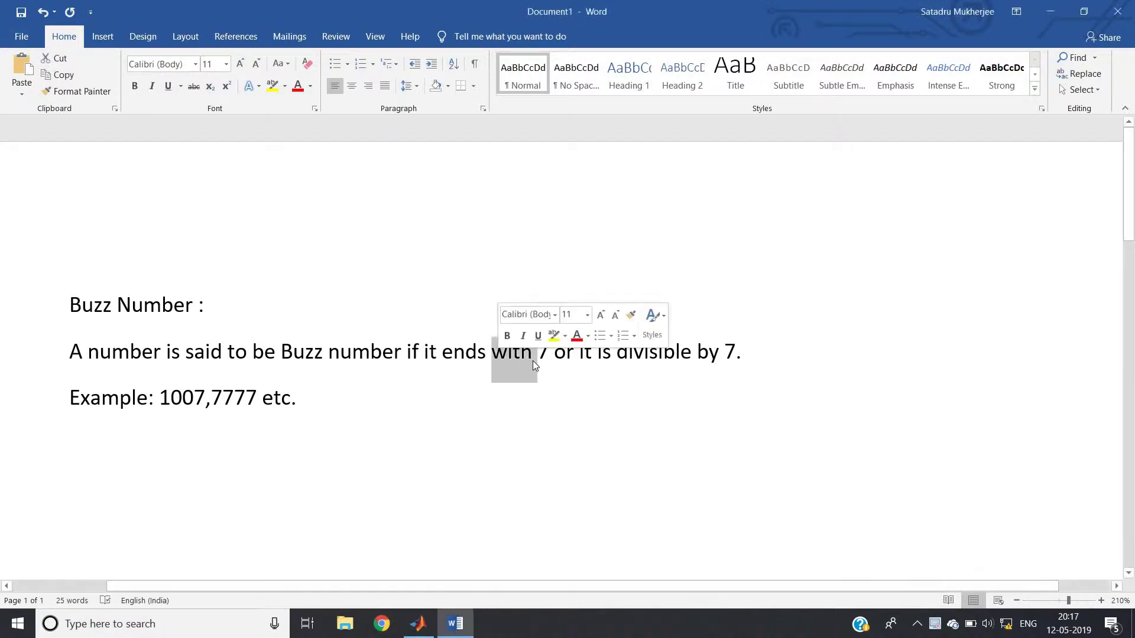
pyautogui.click(572, 354)
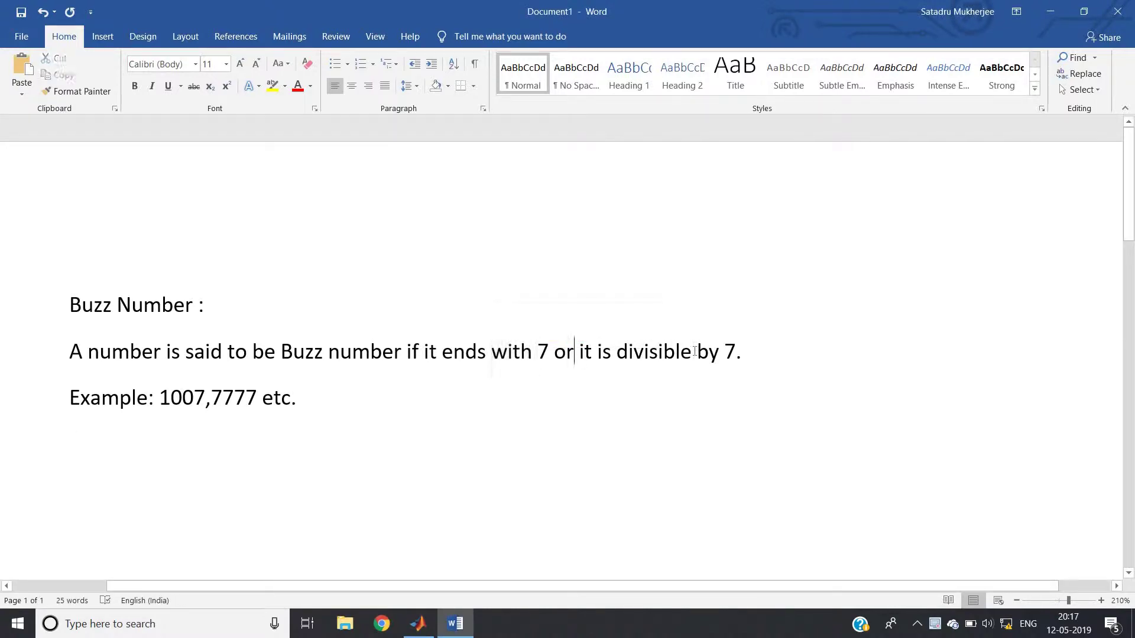
pyautogui.moveTo(742, 357); pyautogui.dragTo(621, 354)
pyautogui.click(743, 357)
pyautogui.moveTo(424, 355); pyautogui.dragTo(553, 355)
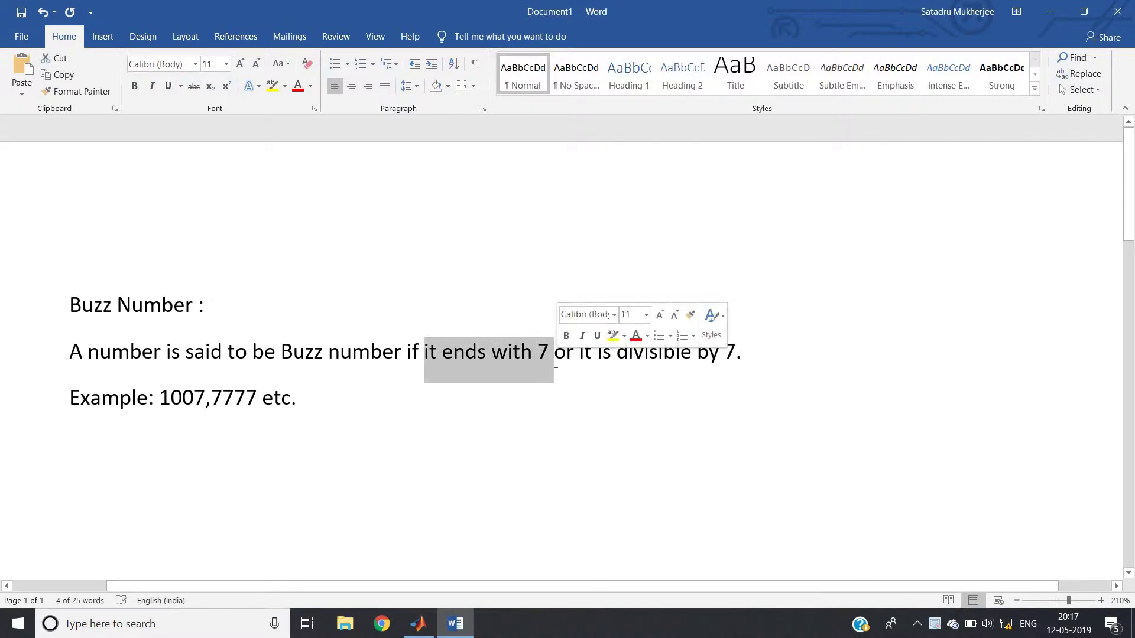
pyautogui.click(306, 364)
# Highlight the Buzz Number title and the example number 1007 while explaining.
pyautogui.moveTo(69, 307); pyautogui.dragTo(181, 308)
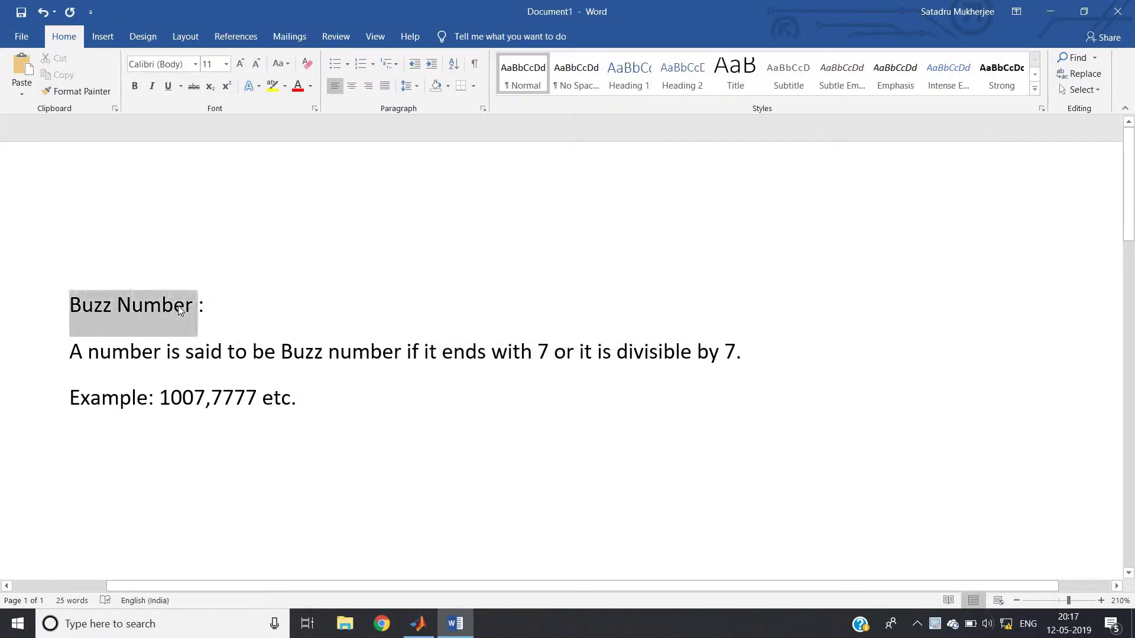
pyautogui.click(173, 306)
pyautogui.moveTo(159, 399); pyautogui.dragTo(204, 404)
pyautogui.click(206, 399)
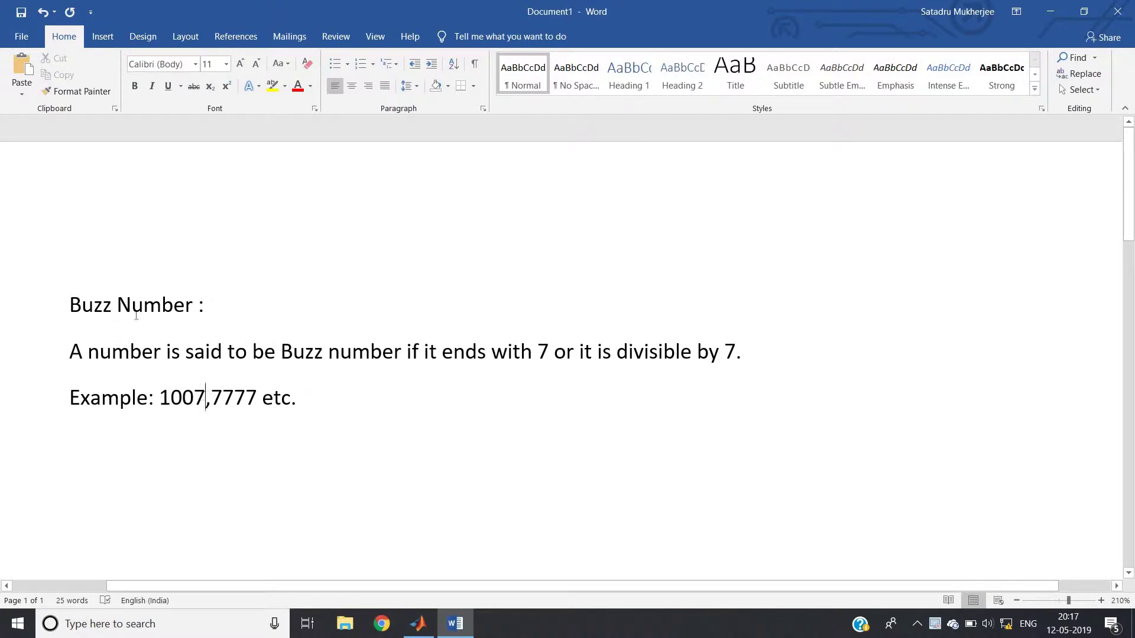
# Compute 1007/7 in the MATLAB Command Window (143.8571) and return to Word.
pyautogui.click(417, 624)
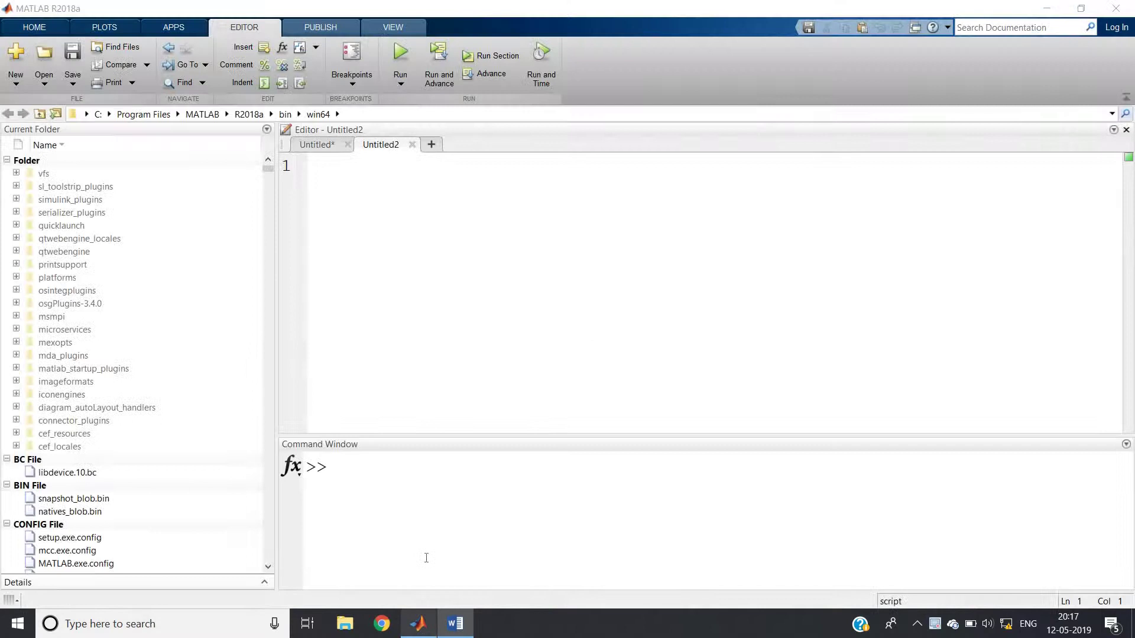
pyautogui.click(426, 558)
pyautogui.write('100')
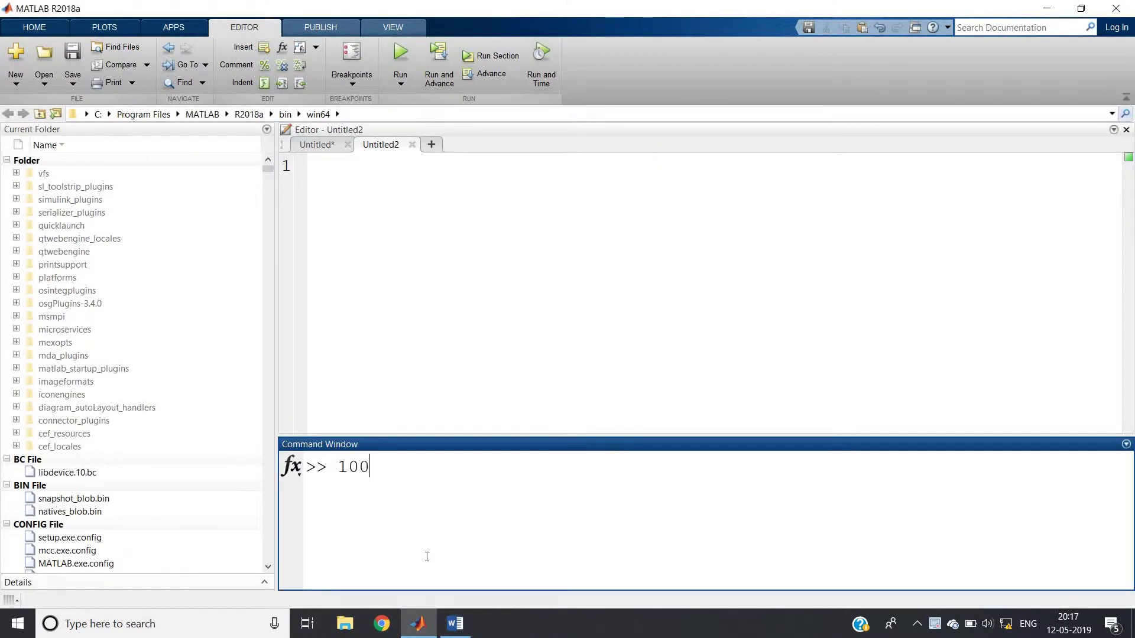
pyautogui.write('7/7')
pyautogui.press('Return')
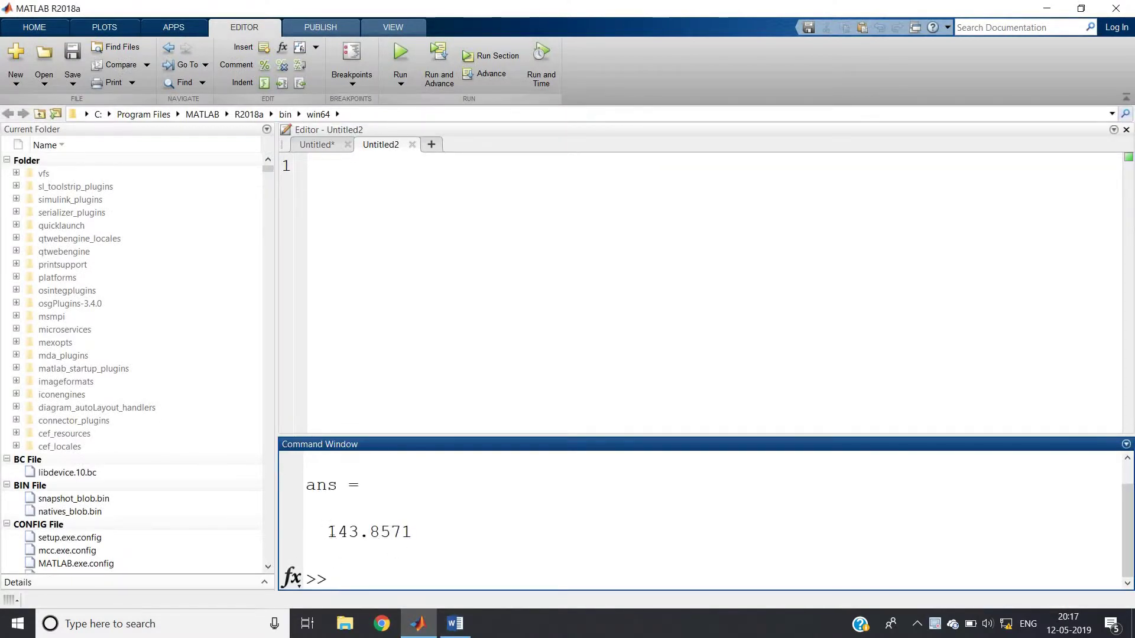
pyautogui.moveTo(413, 532); pyautogui.dragTo(329, 532)
pyautogui.hotkey('ctrl', 'c')
pyautogui.click(338, 579)
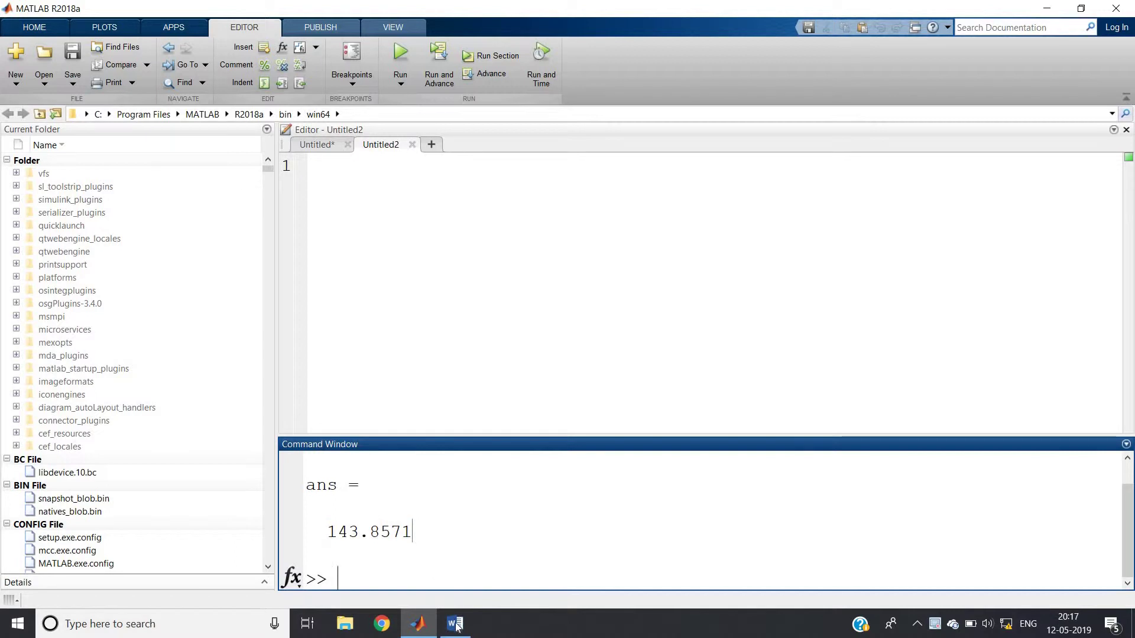
pyautogui.hotkey('alt', 'Tab')
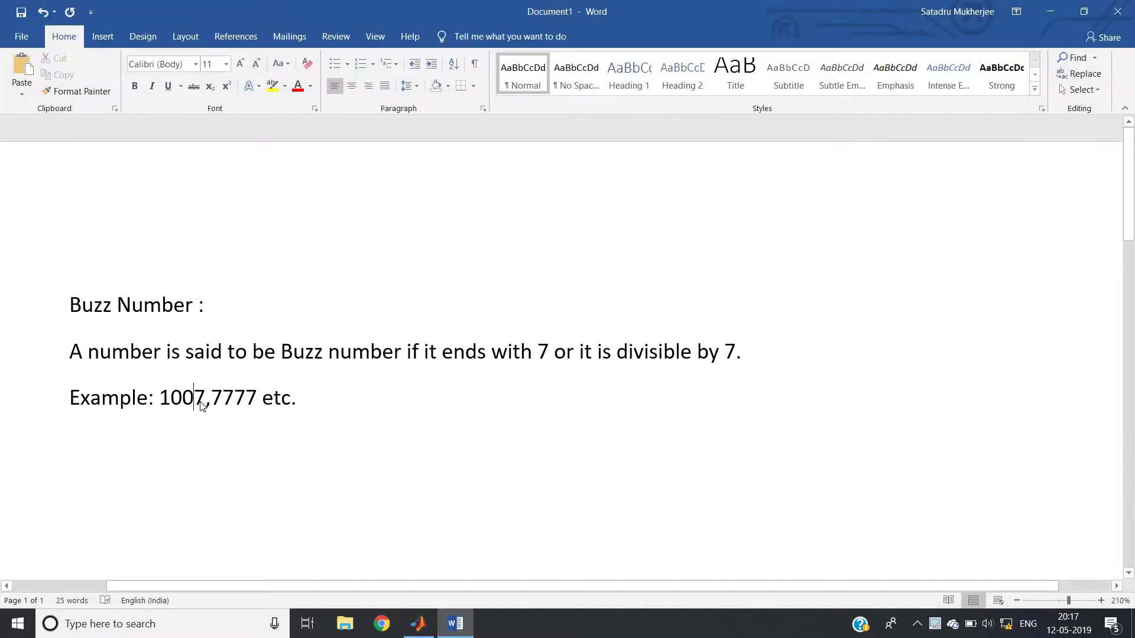
pyautogui.moveTo(206, 398)
pyautogui.mouseDown()
pyautogui.moveTo(195, 398)
pyautogui.moveTo(256, 402)
pyautogui.mouseUp()
pyautogui.click(209, 398)
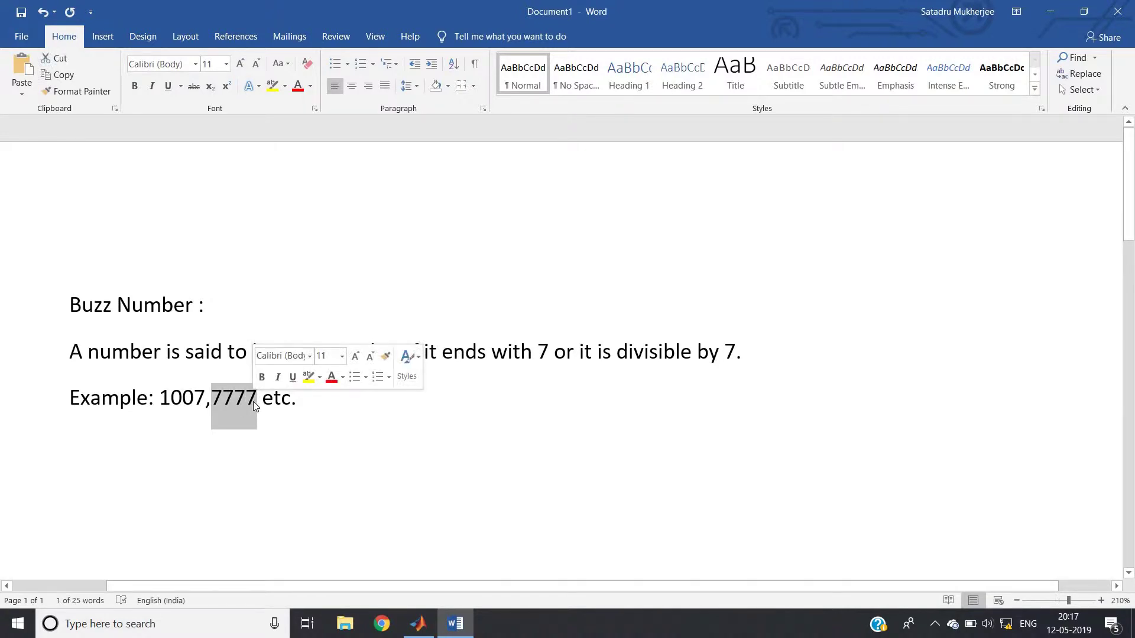
pyautogui.click(255, 404)
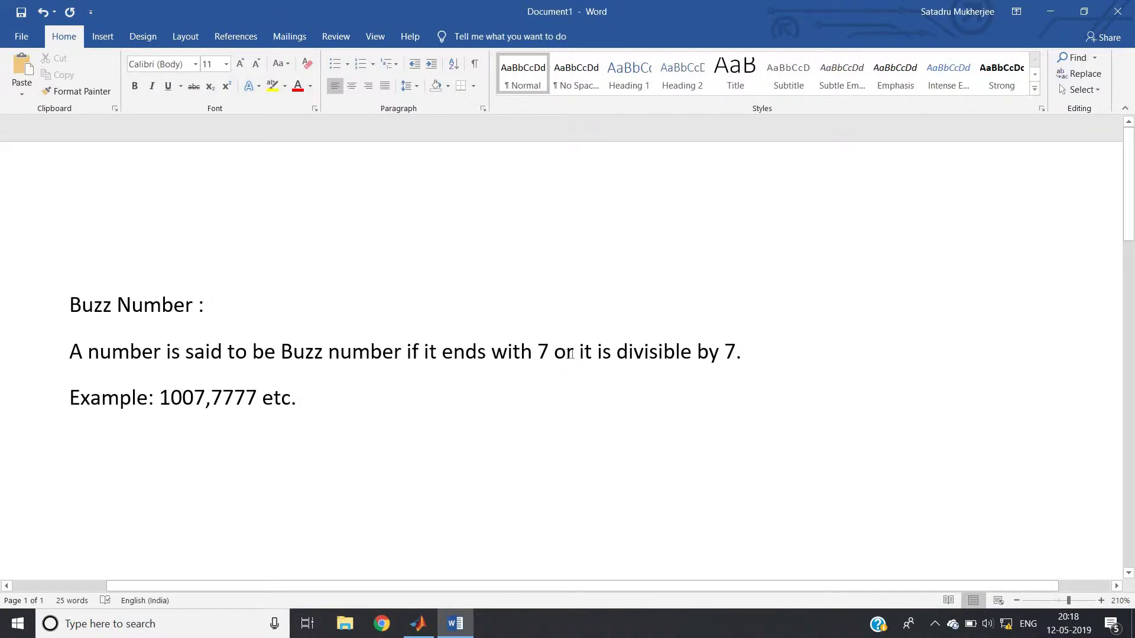
pyautogui.doubleClick(564, 352)
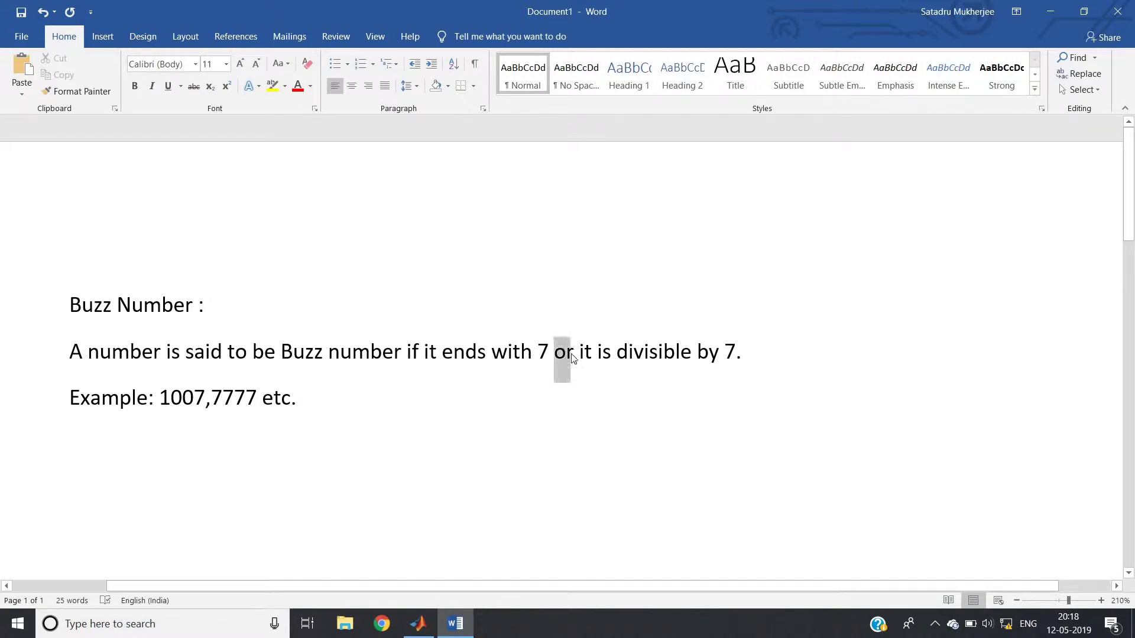
pyautogui.click(275, 420)
pyautogui.tripleClick(177, 305)
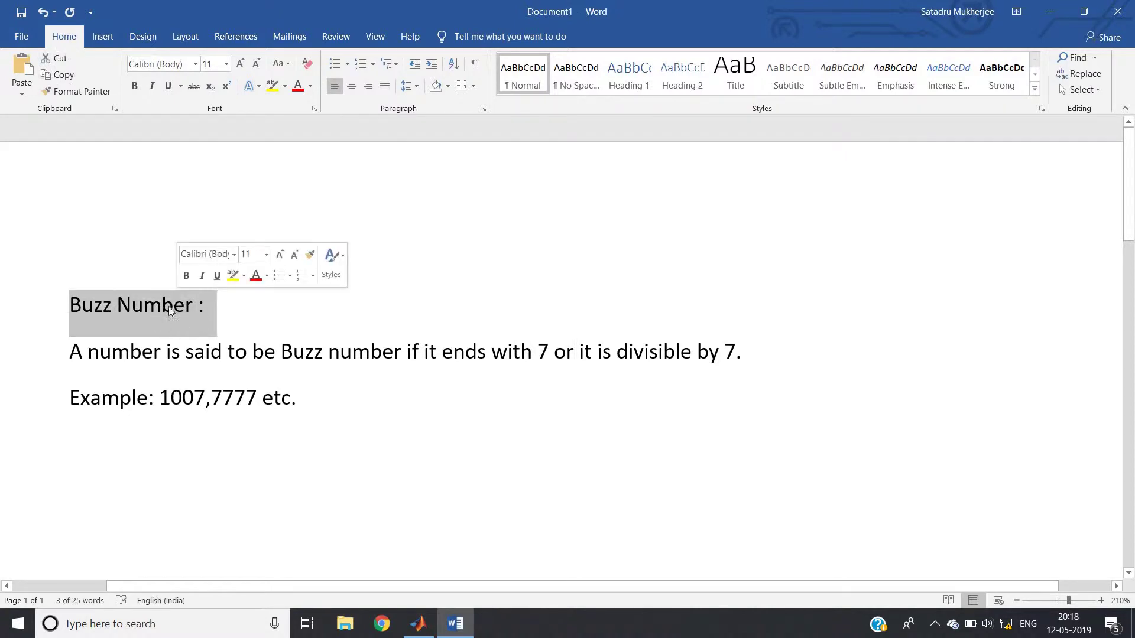
pyautogui.click(178, 315)
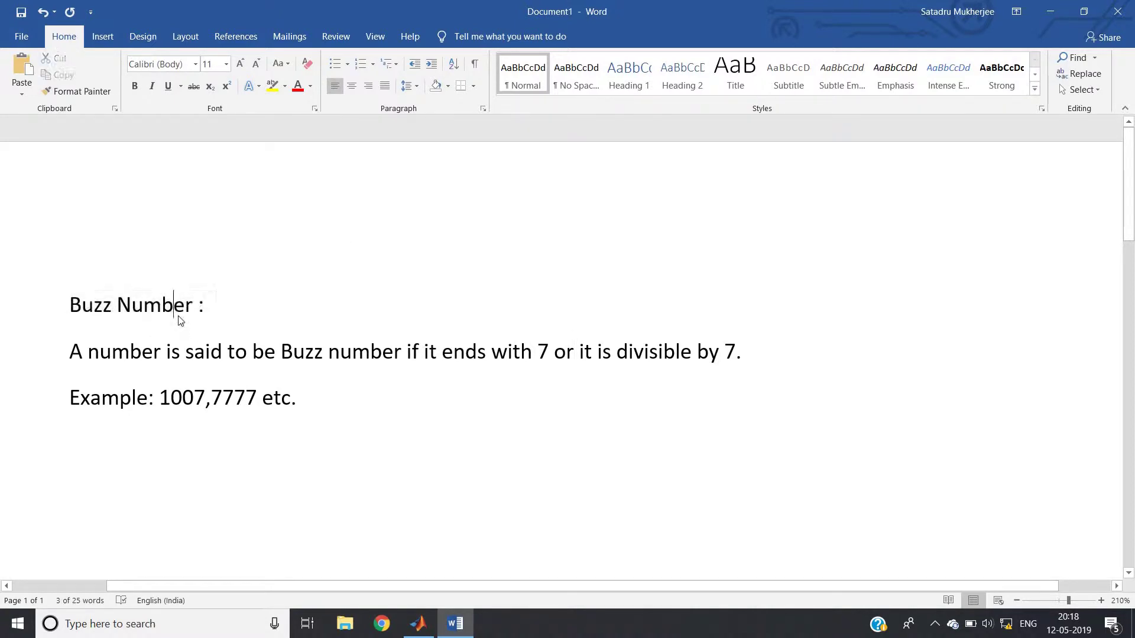
pyautogui.press('End')
pyautogui.moveTo(554, 351); pyautogui.dragTo(745, 352)
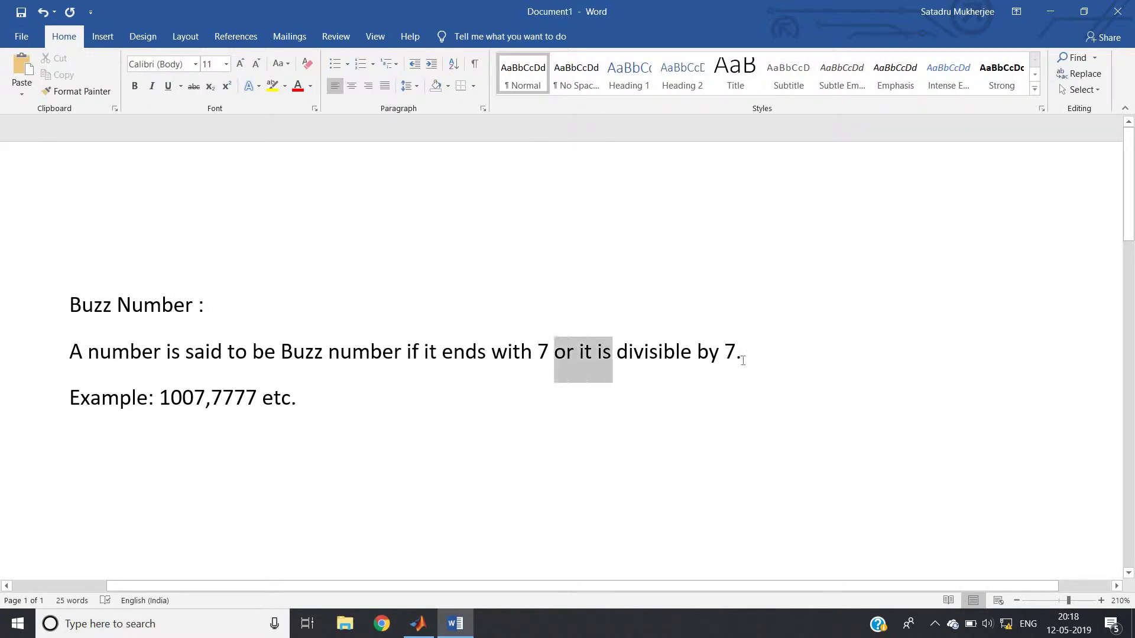
pyautogui.press('Right')
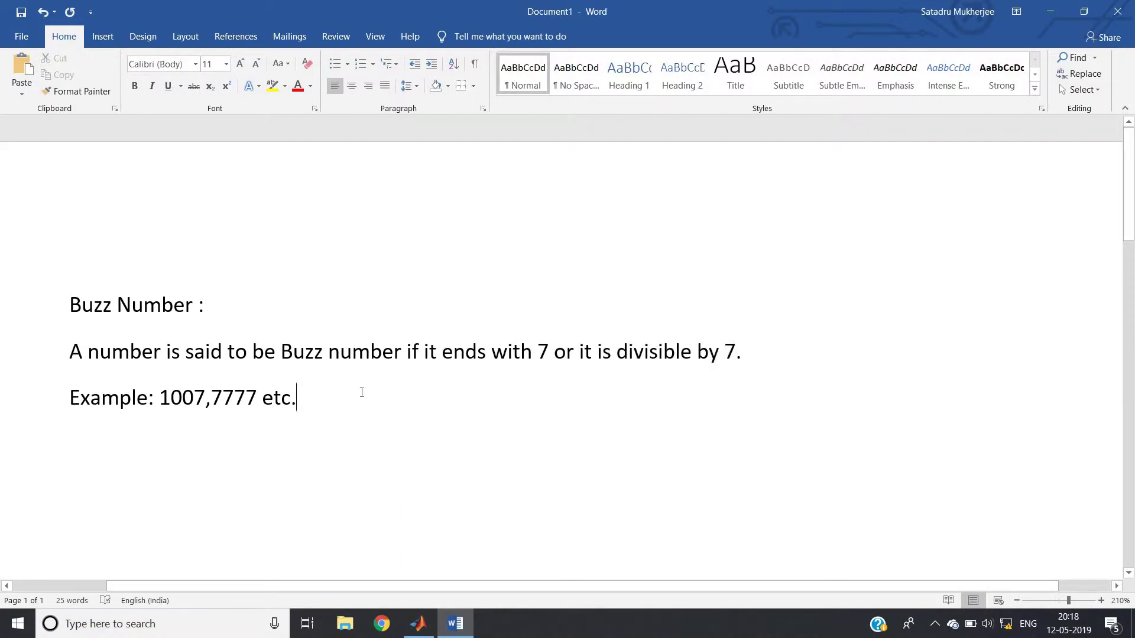
# Add the last-digit condition rem(x,10)==7 on a new line below the examples.
pyautogui.press('Return')
pyautogui.write('rem')
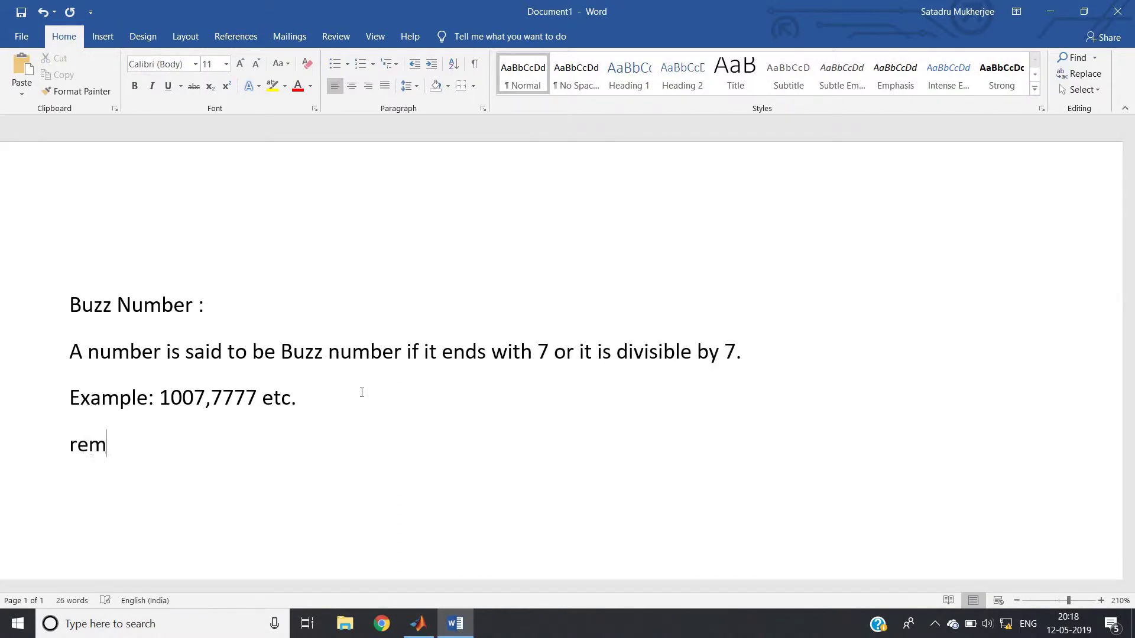
pyautogui.write('(')
pyautogui.press('BackSpace')
pyautogui.press('BackSpace')
pyautogui.press('BackSpace')
pyautogui.press('BackSpace')
pyautogui.write('e')
pyautogui.press('BackSpace')
pyautogui.write('re')
pyautogui.write('m(b')
pyautogui.press('BackSpace')
pyautogui.write('x,1')
pyautogui.write('0)==7')
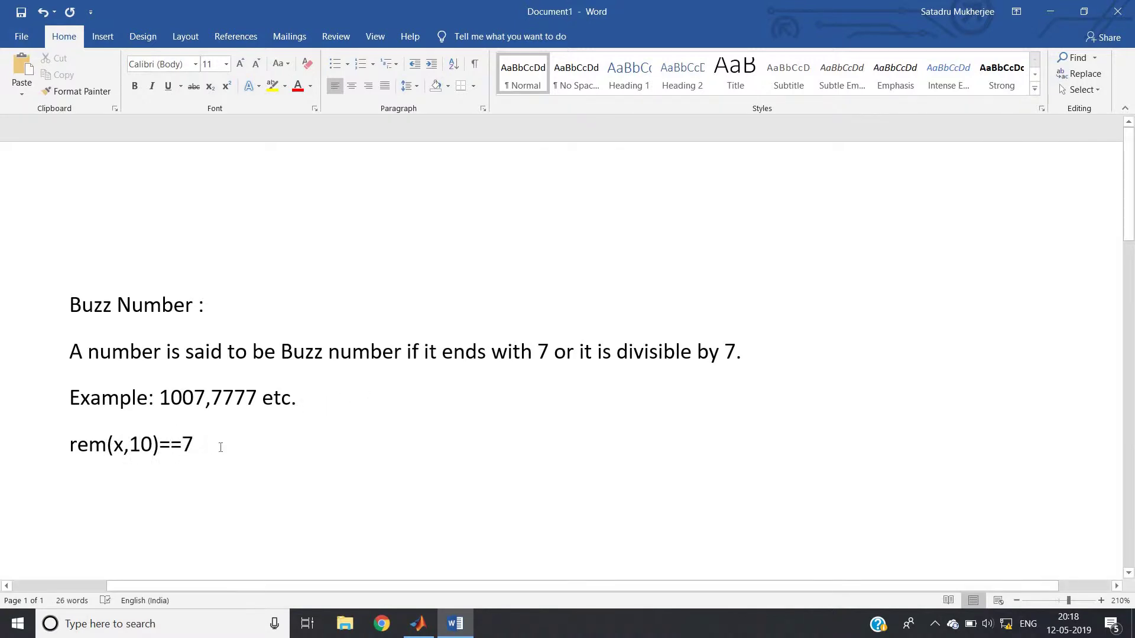
pyautogui.press('Return')
# Highlight the condition, the Buzz Number heading and the definition sentence while explaining.
pyautogui.moveTo(70, 442); pyautogui.dragTo(197, 443)
pyautogui.hotkey('ctrl', 'c')
pyautogui.click(196, 442)
pyautogui.moveTo(88, 352); pyautogui.dragTo(557, 351)
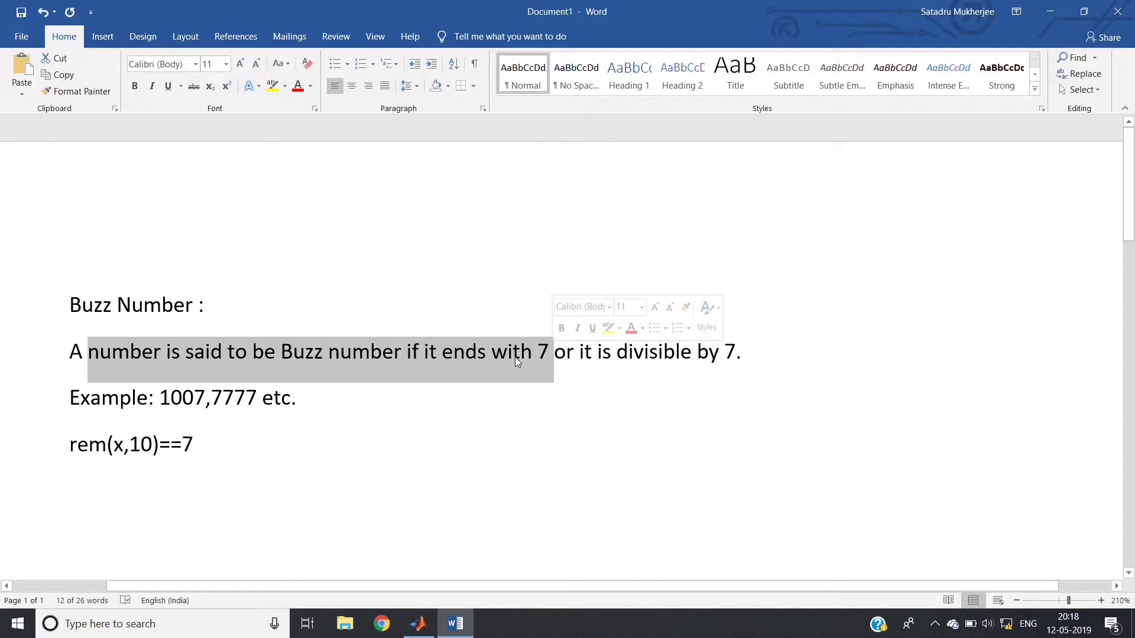
pyautogui.tripleClick(127, 307)
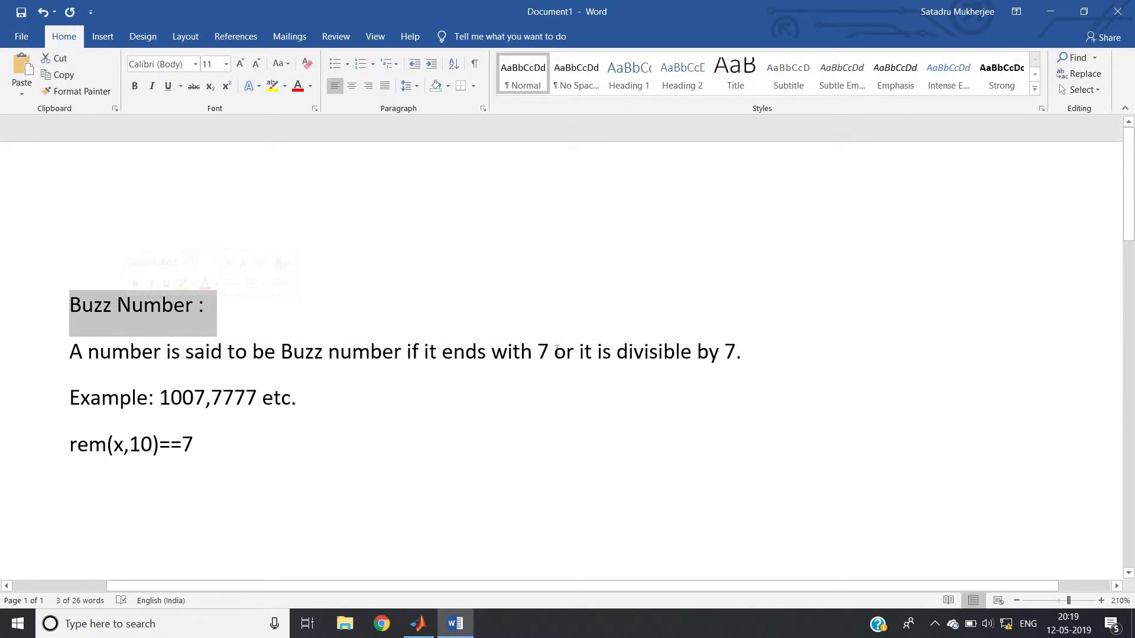
pyautogui.tripleClick(481, 361)
pyautogui.click(481, 360)
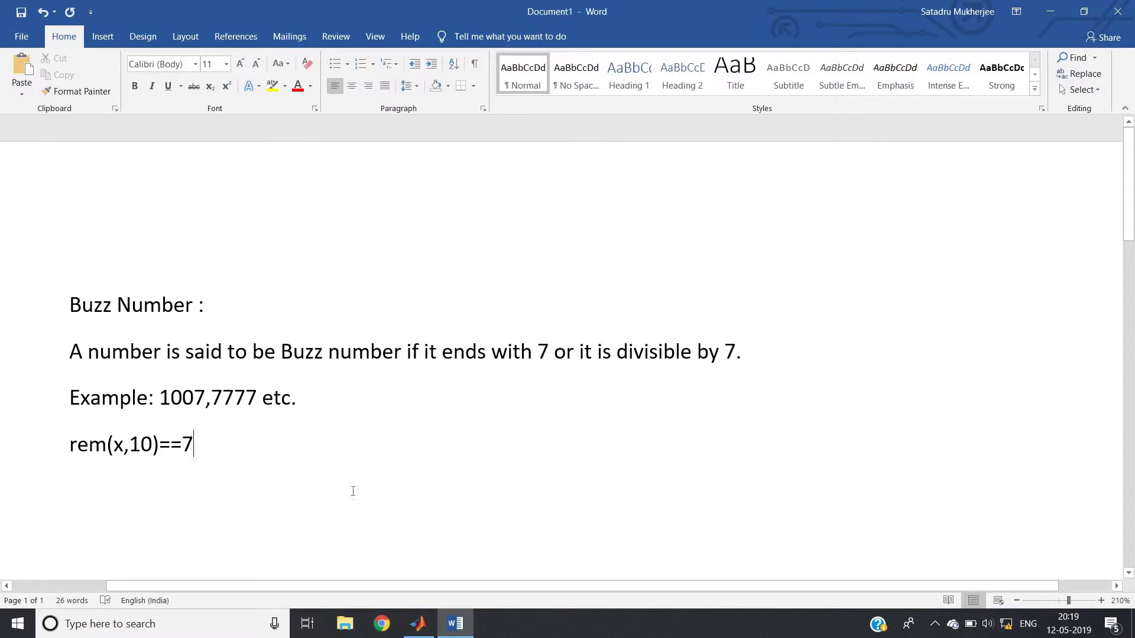
# Switch to MATLAB and clear the Command Window with clc.
pyautogui.click(415, 623)
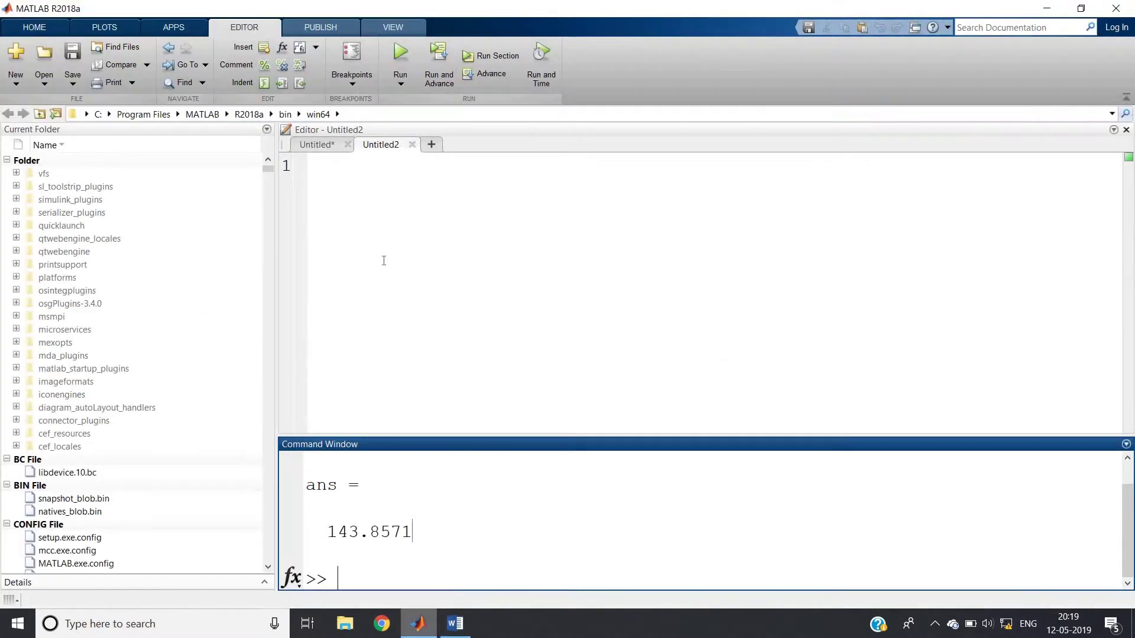
pyautogui.click(363, 568)
pyautogui.write('ck')
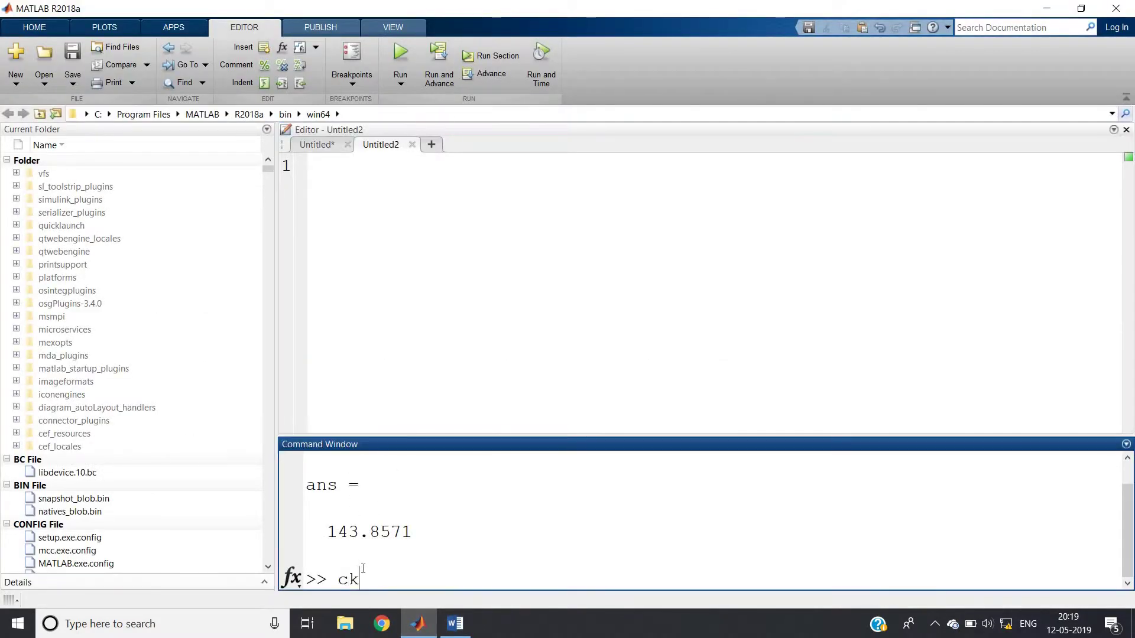
pyautogui.press('BackSpace')
pyautogui.write('lc')
pyautogui.press('Return')
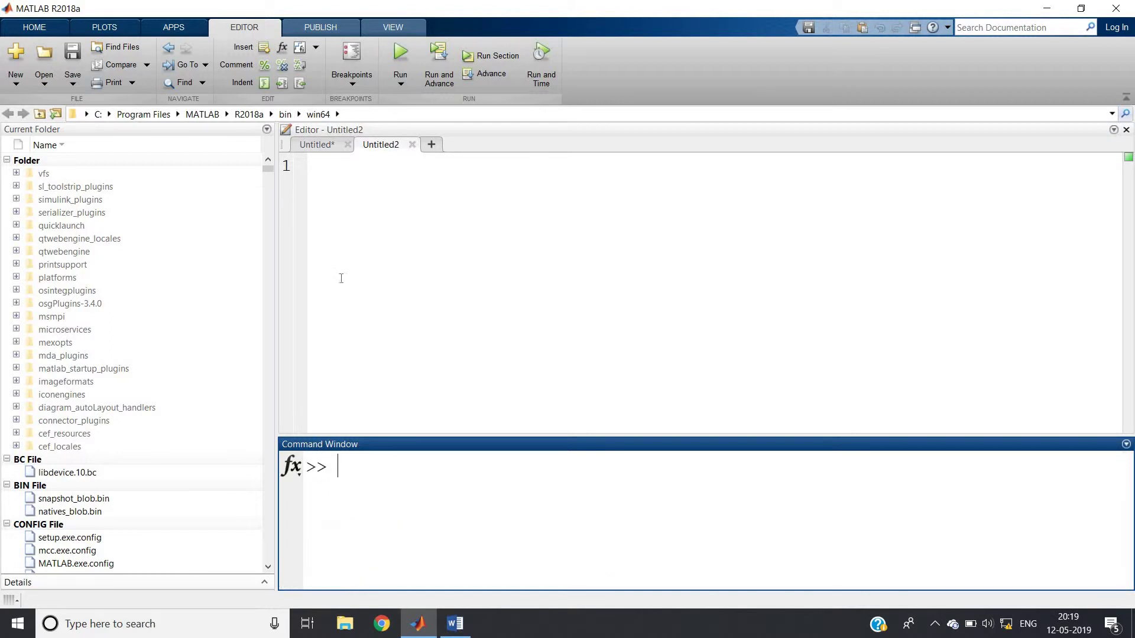
# Write the input prompt, m=x; and the while loop extracting each digit b by remainder.
pyautogui.click(367, 221)
pyautogui.write('x')
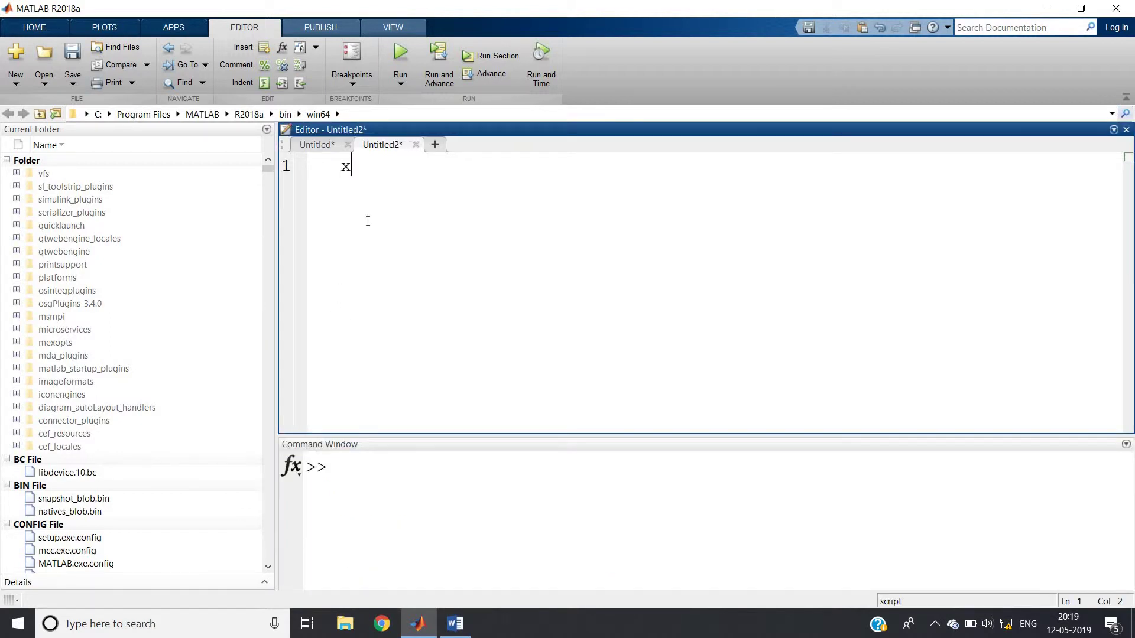
pyautogui.write('=input')
pyautogui.write("('Ente")
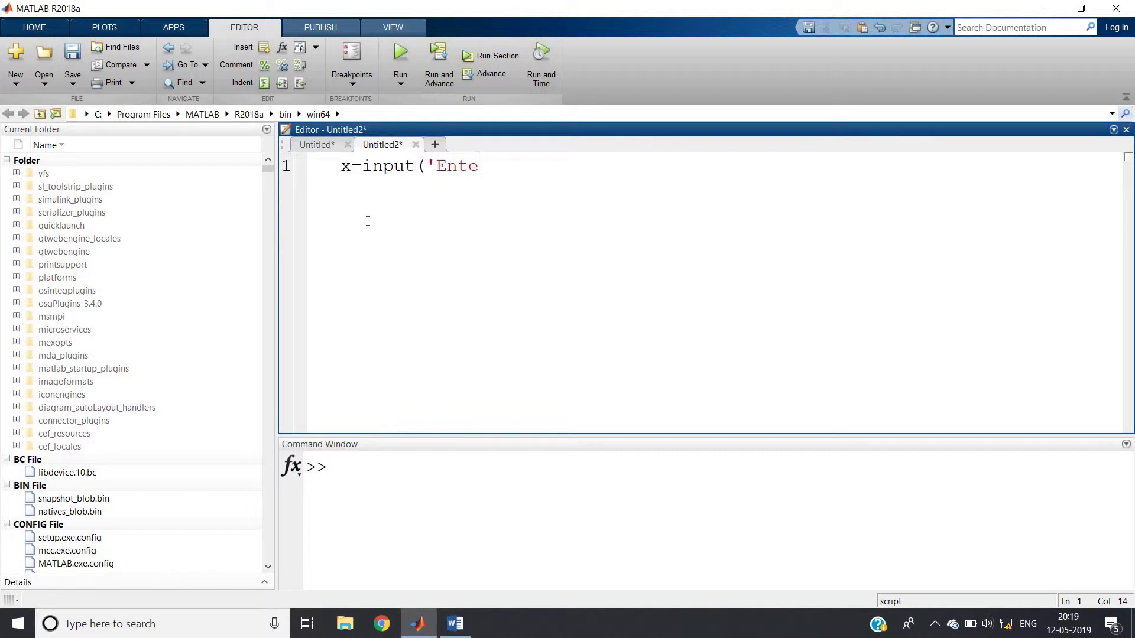
pyautogui.write('r the num')
pyautogui.write("ber');")
pyautogui.press('Return')
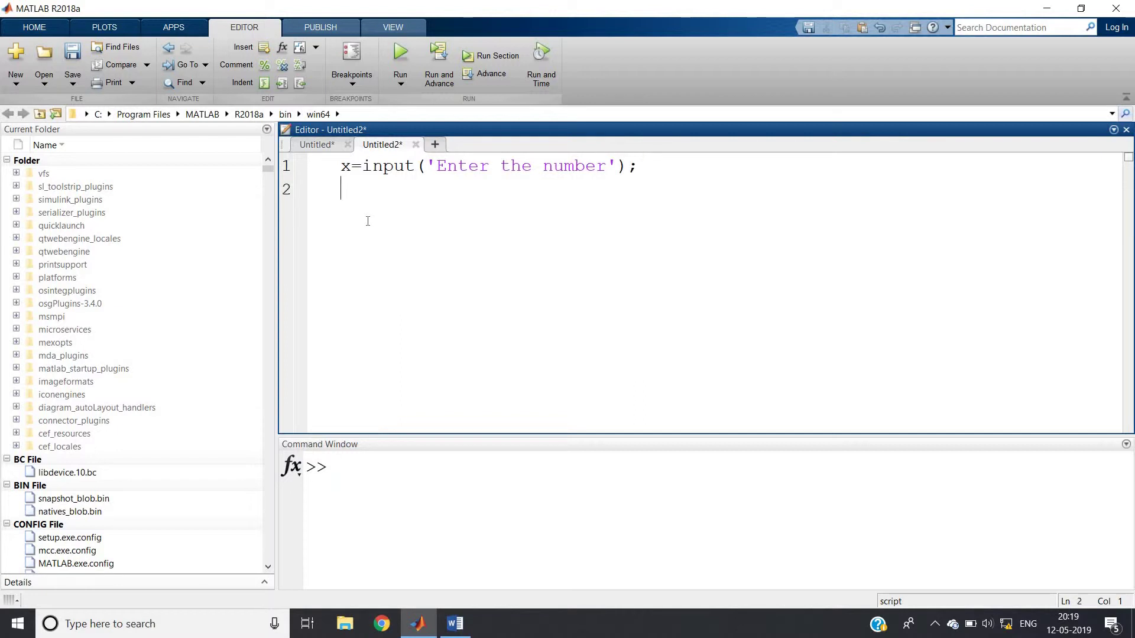
pyautogui.write('m')
pyautogui.write('=x;')
pyautogui.press('Return')
pyautogui.write('while(m')
pyautogui.write('>0)')
pyautogui.press('Return')
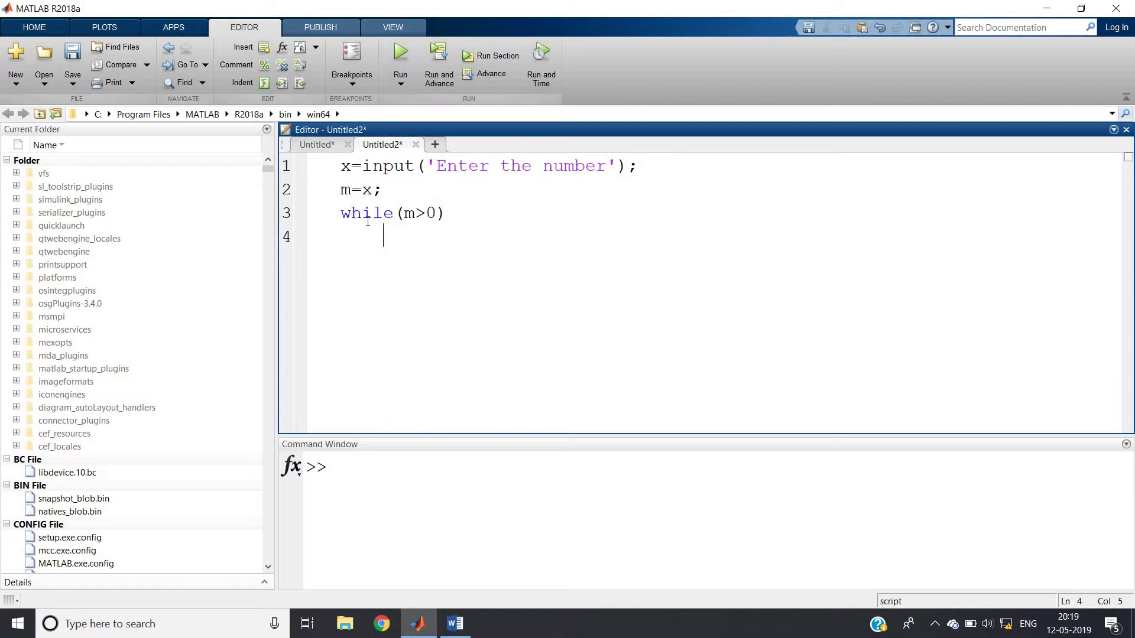
pyautogui.write('b=')
pyautogui.write('m')
pyautogui.press('BackSpace')
pyautogui.write('re')
pyautogui.write('m(m,')
pyautogui.write('10)')
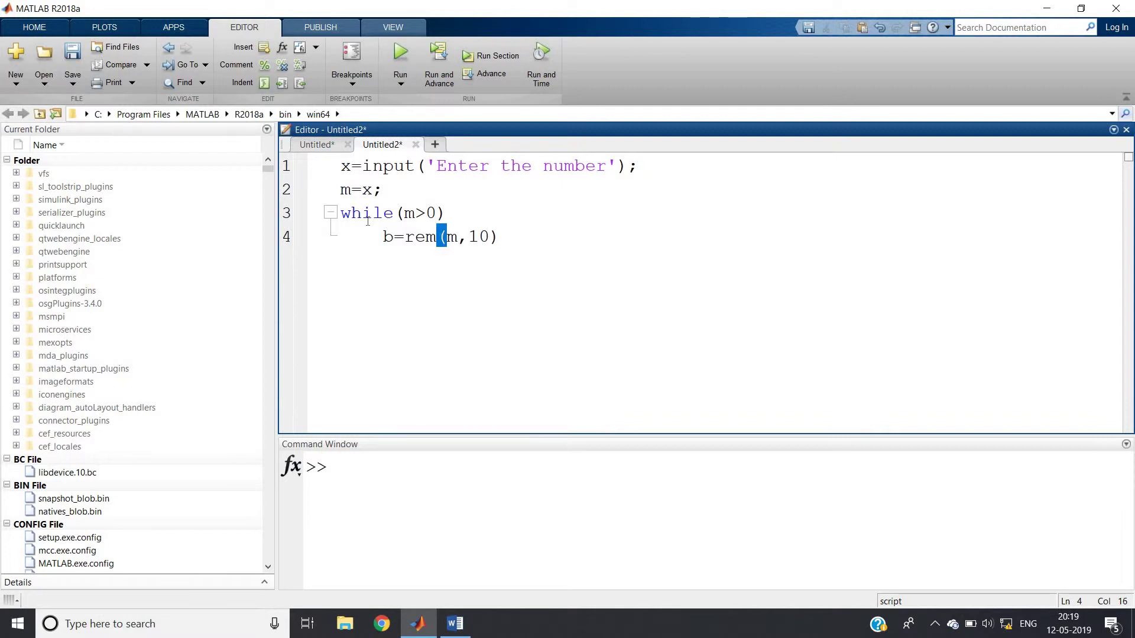
pyautogui.write(';')
pyautogui.press('Return')
pyautogui.write('r')
pyautogui.press('BackSpace')
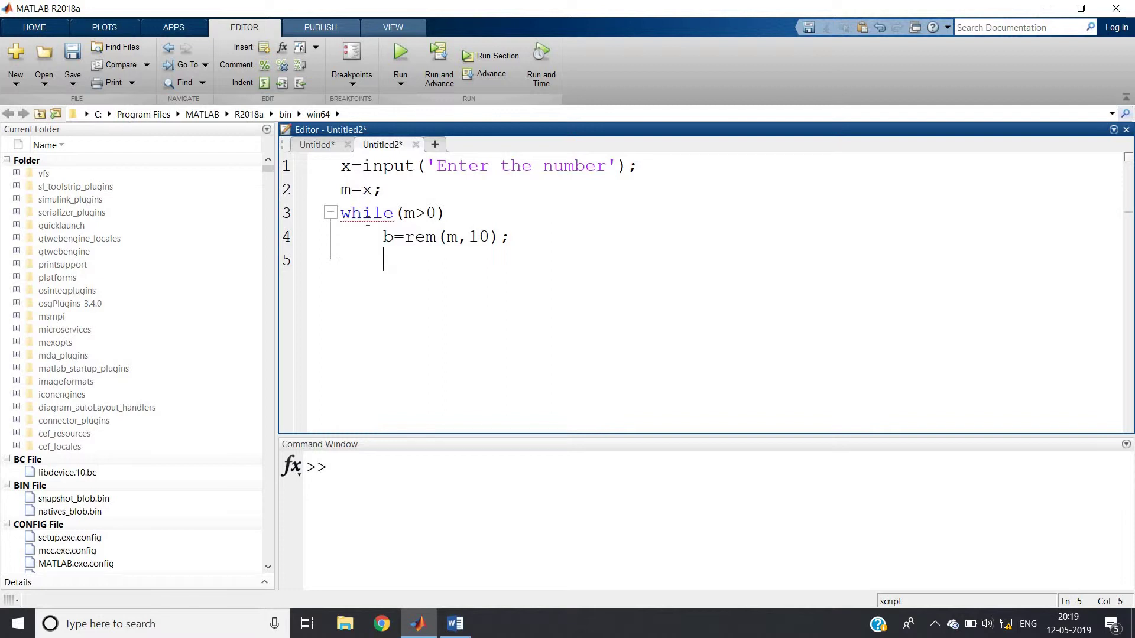
pyautogui.press('Return')
pyautogui.write('m=')
pyautogui.write('(m')
pyautogui.write('-b)')
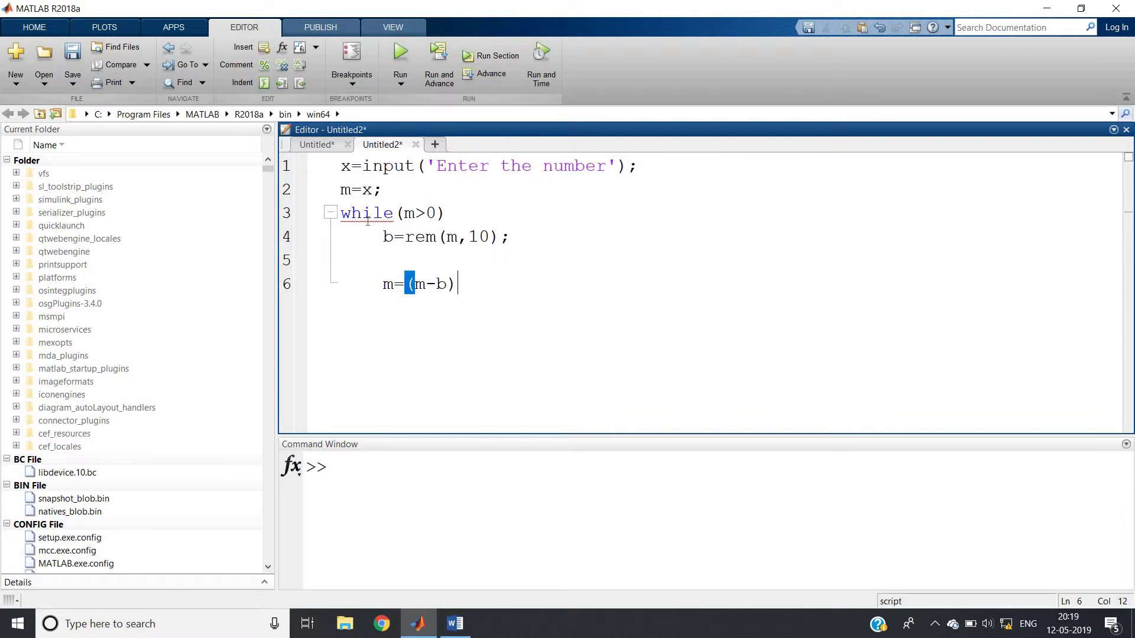
pyautogui.write('/10;')
# Add Y=[]; before the loop, Y=[Y b]; inside it, and close the loop with end.
pyautogui.press('Return')
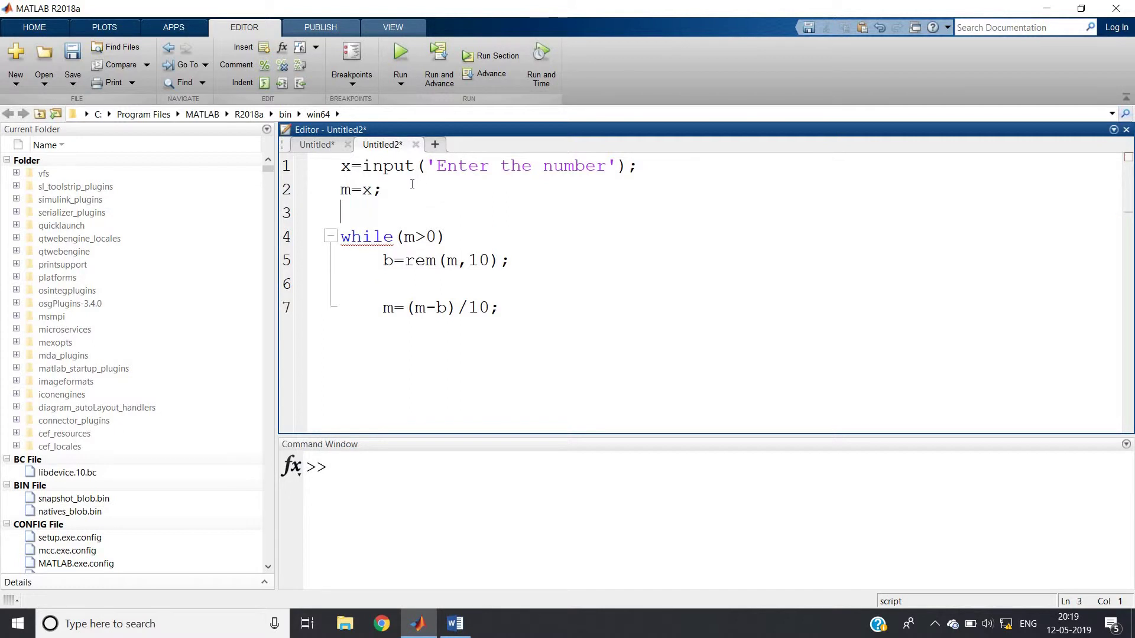
pyautogui.write('Y')
pyautogui.write('=[];')
pyautogui.click(400, 302)
pyautogui.click(397, 285)
pyautogui.write('Y=')
pyautogui.write('[')
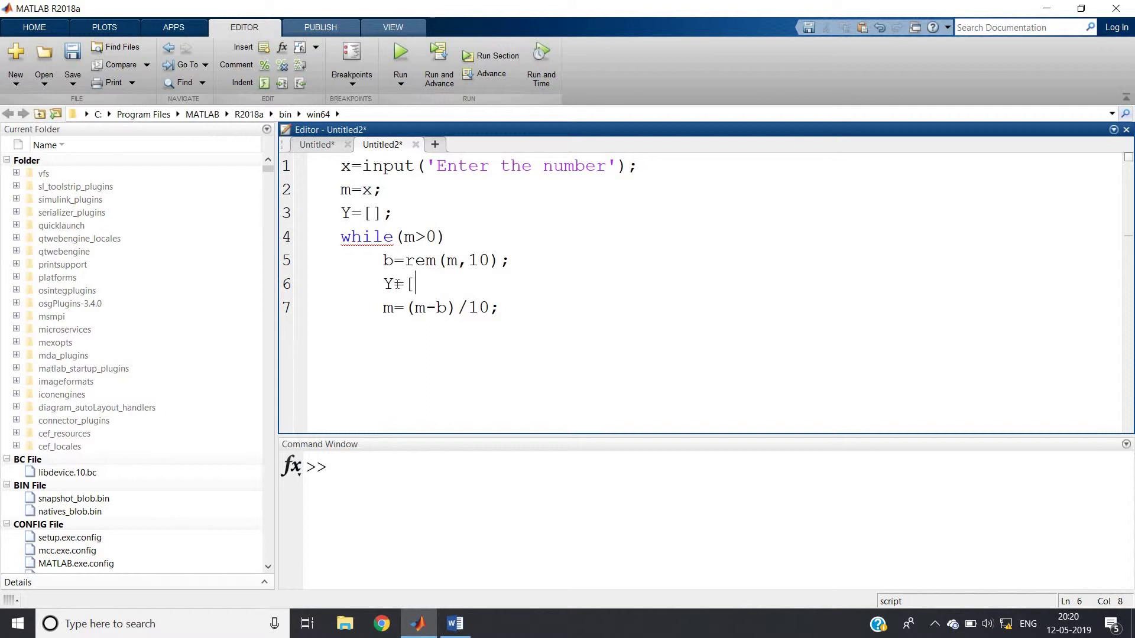
pyautogui.write('Y ')
pyautogui.write('b')
pyautogui.write('];')
pyautogui.press('Return')
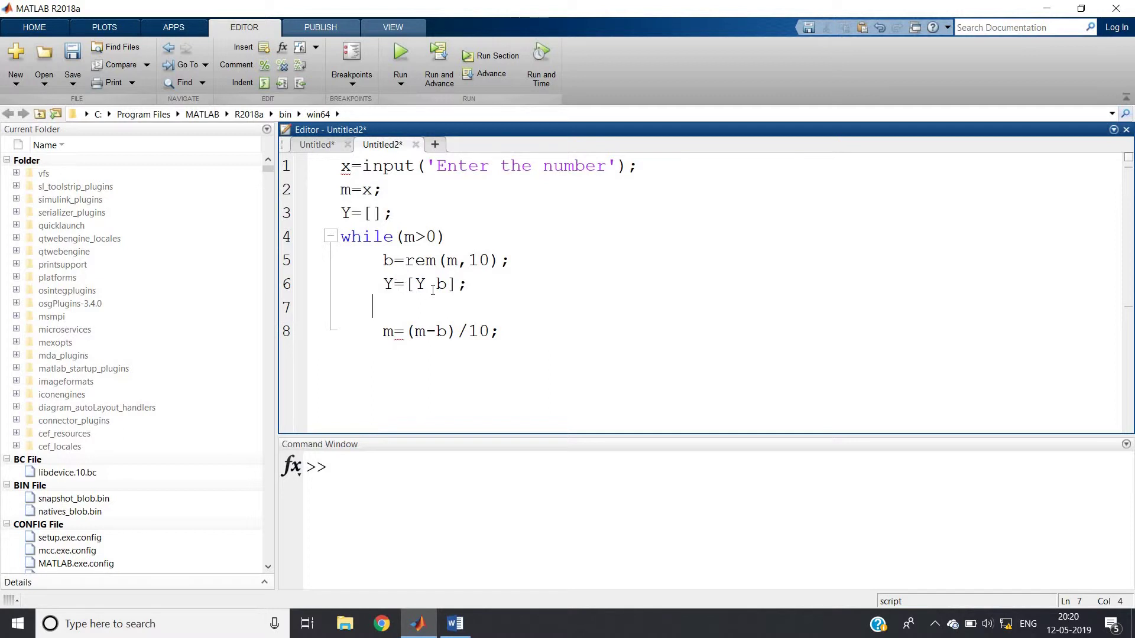
pyautogui.press('BackSpace')
pyautogui.press('BackSpace')
pyautogui.press('BackSpace')
pyautogui.press('BackSpace')
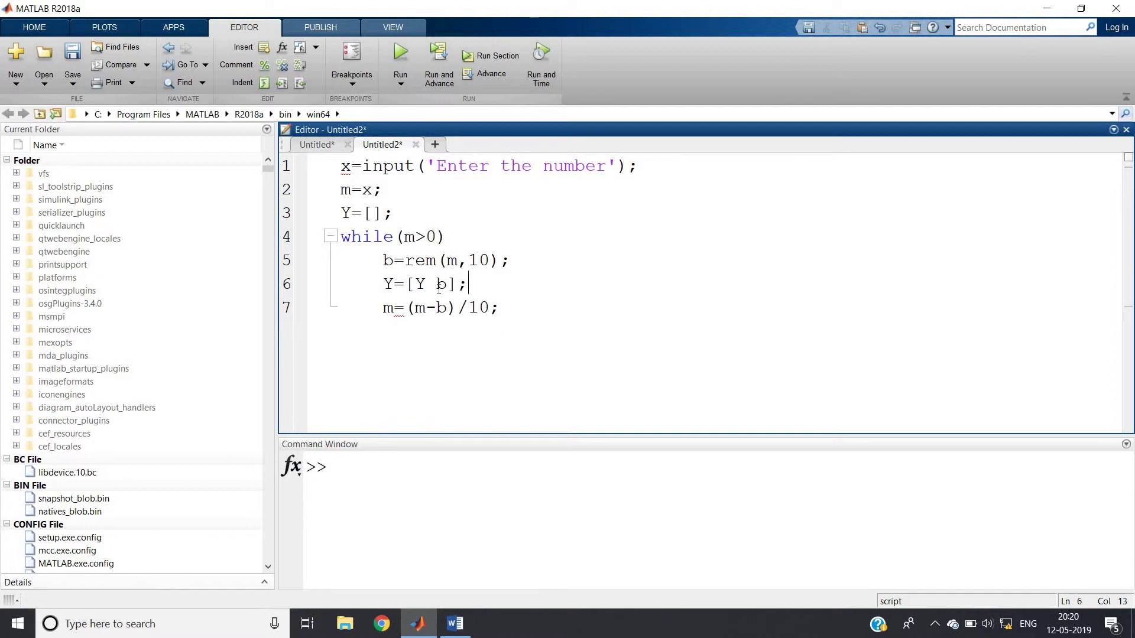
pyautogui.click(506, 307)
pyautogui.press('Return')
pyautogui.write('end')
# Evaluate the whole script with input 547 and display Y, giving 7 4 5.
pyautogui.hotkey('ctrl', 'a')
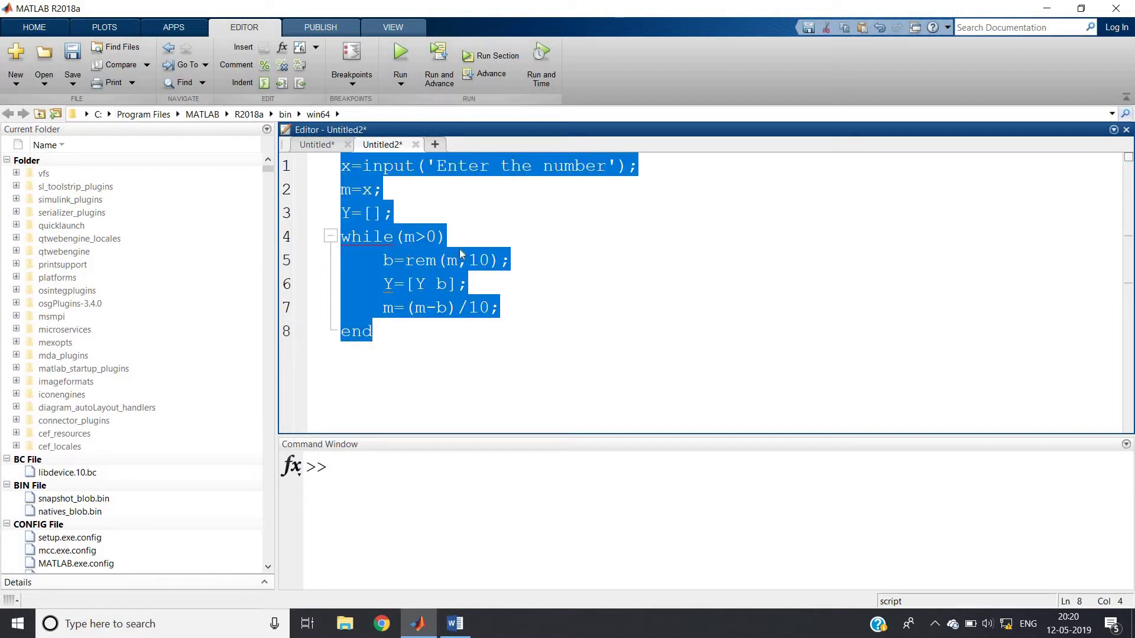
pyautogui.rightClick(461, 255)
pyautogui.click(516, 259)
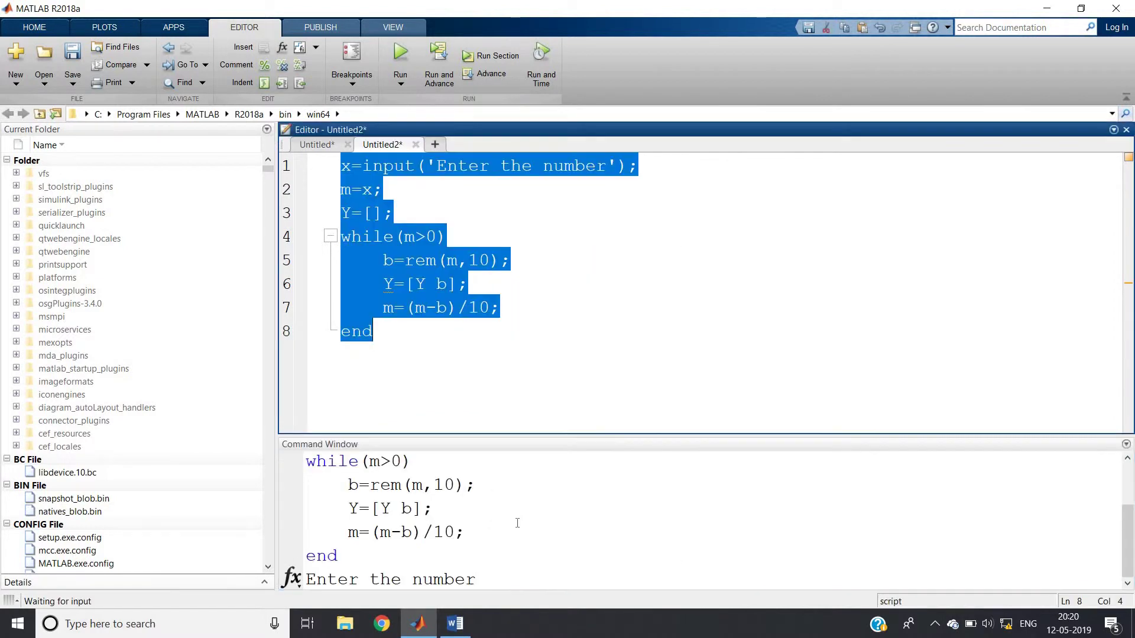
pyautogui.click(407, 236)
pyautogui.click(494, 560)
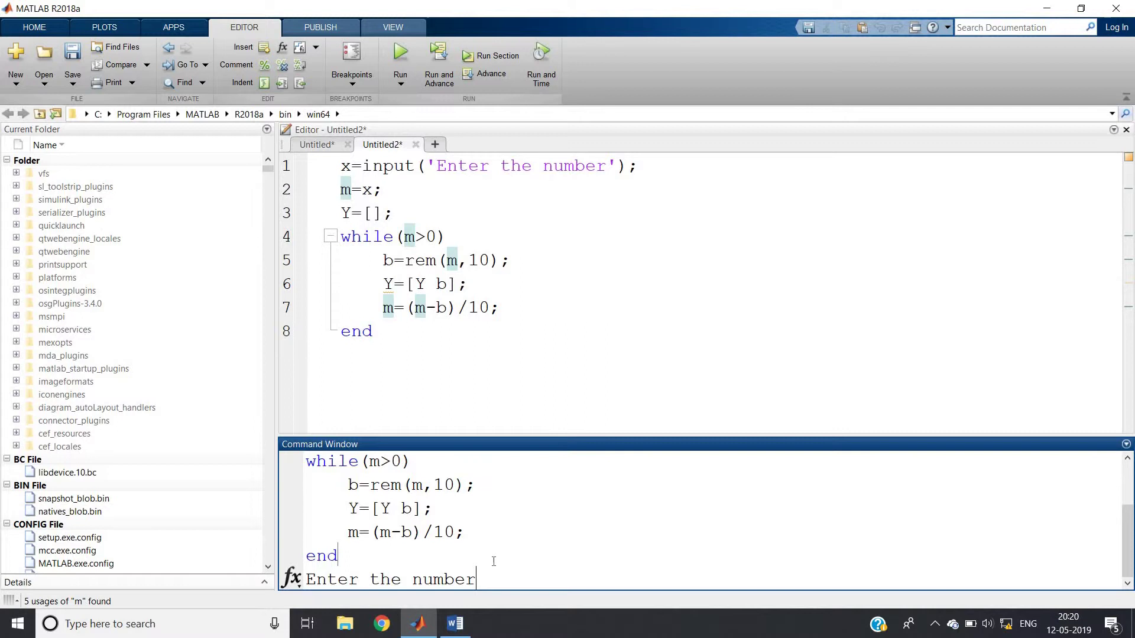
pyautogui.write('547')
pyautogui.press('Return')
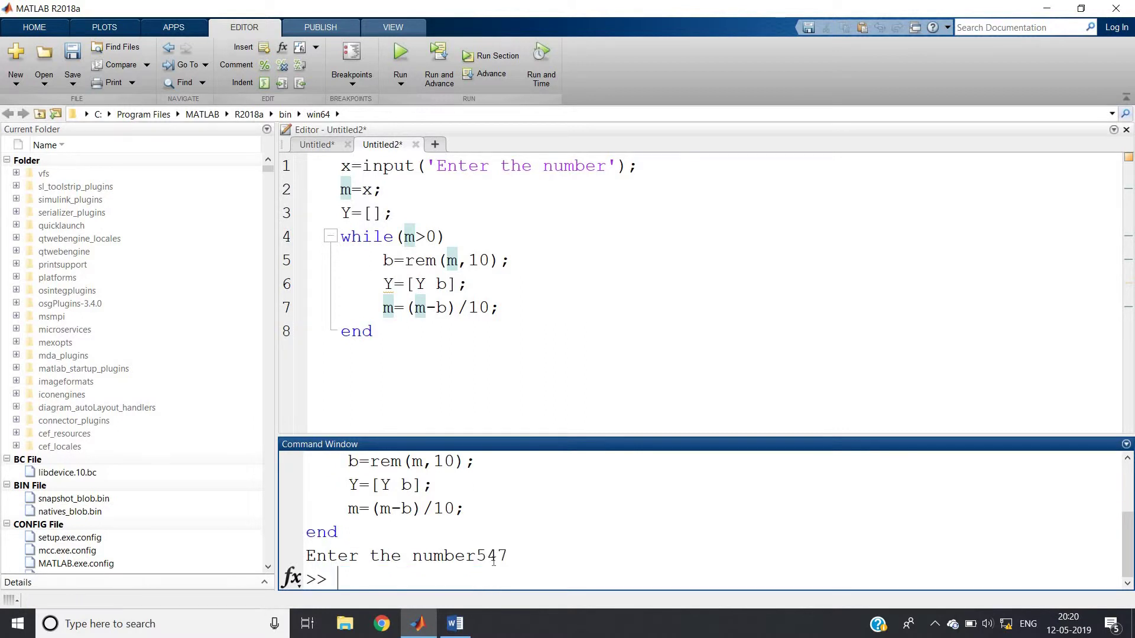
pyautogui.write('Y')
pyautogui.press('Return')
# Highlight 547's last digit 7 and the first digit 7 of the Y output while explaining.
pyautogui.moveTo(351, 533); pyautogui.dragTo(499, 532)
pyautogui.click(545, 538)
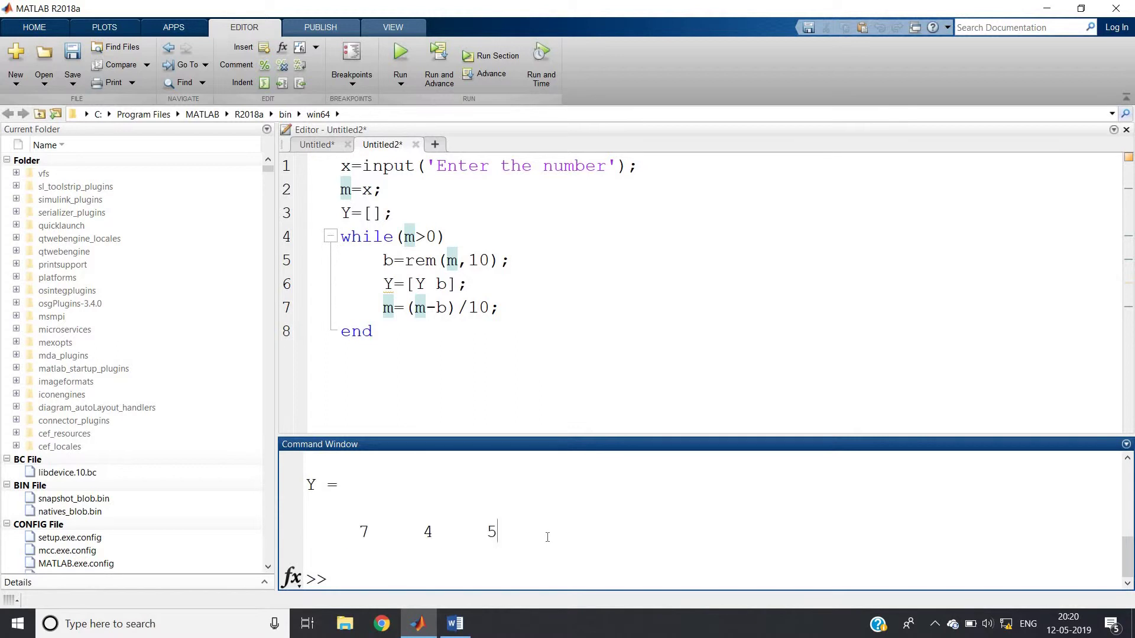
pyautogui.scroll(5, 544, 539)
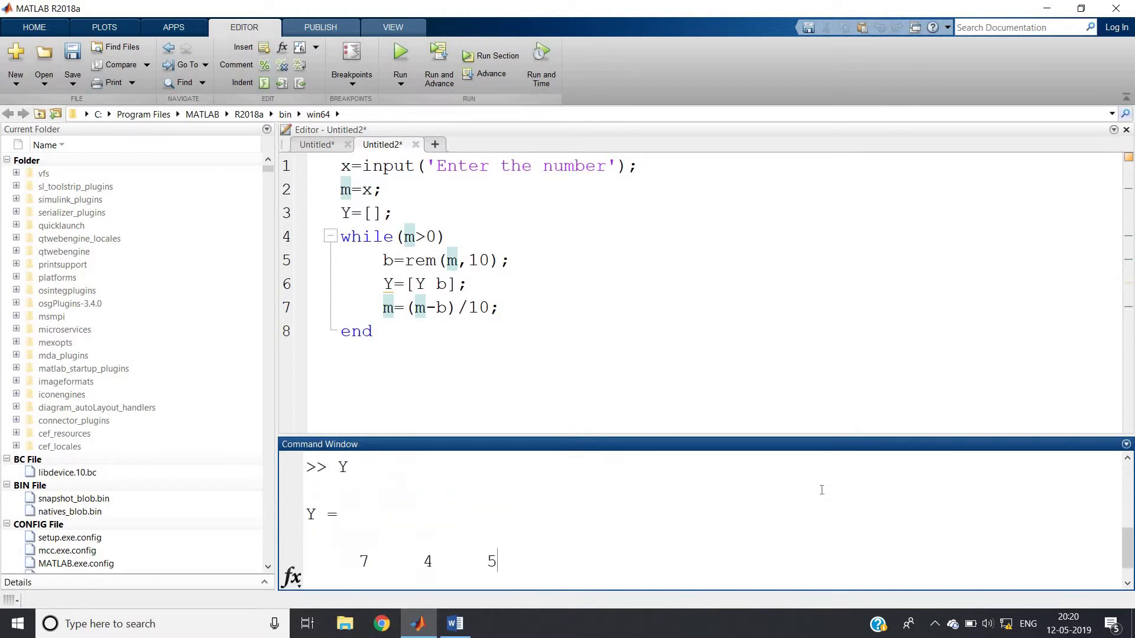
pyautogui.moveTo(1127, 545); pyautogui.dragTo(1126, 506)
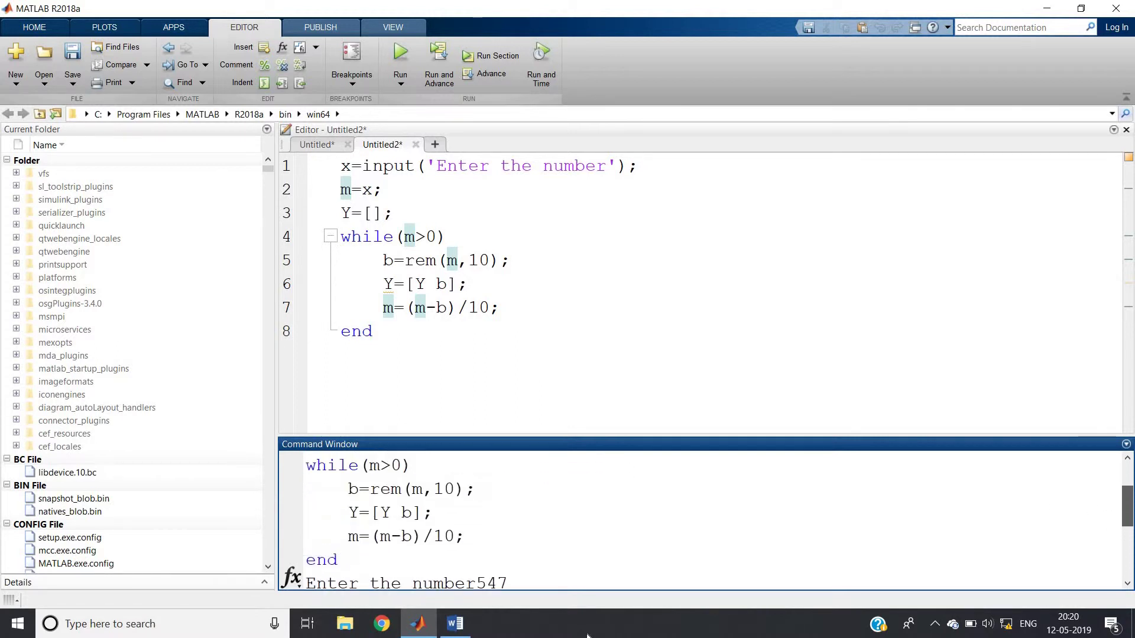
pyautogui.doubleClick(479, 584)
pyautogui.click(479, 584)
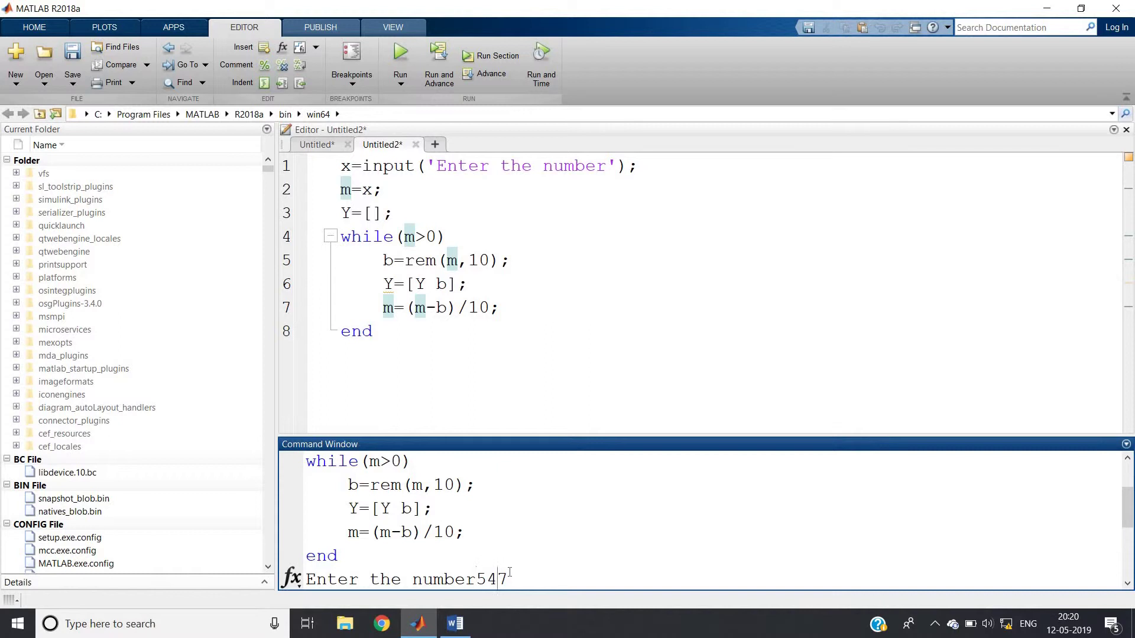
pyautogui.moveTo(499, 579); pyautogui.dragTo(510, 578)
pyautogui.click(545, 564)
pyautogui.moveTo(1128, 501); pyautogui.dragTo(1131, 576)
pyautogui.write('Y')
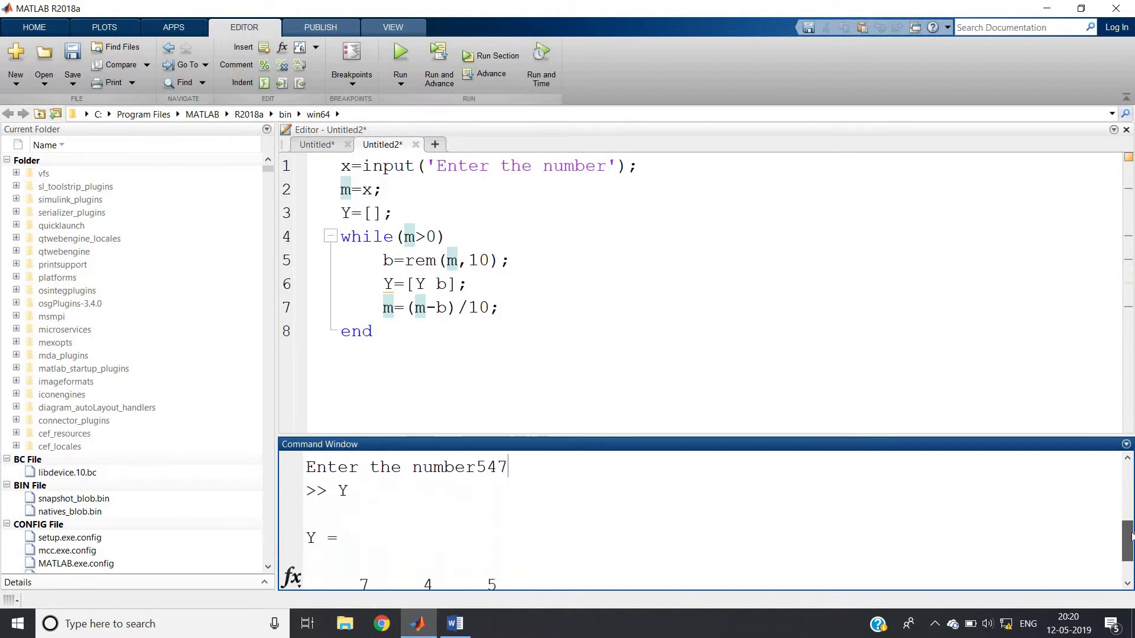
pyautogui.moveTo(348, 573)
pyautogui.mouseDown()
pyautogui.moveTo(382, 574)
pyautogui.moveTo(371, 573)
pyautogui.mouseUp()
pyautogui.click(381, 567)
pyautogui.click(381, 573)
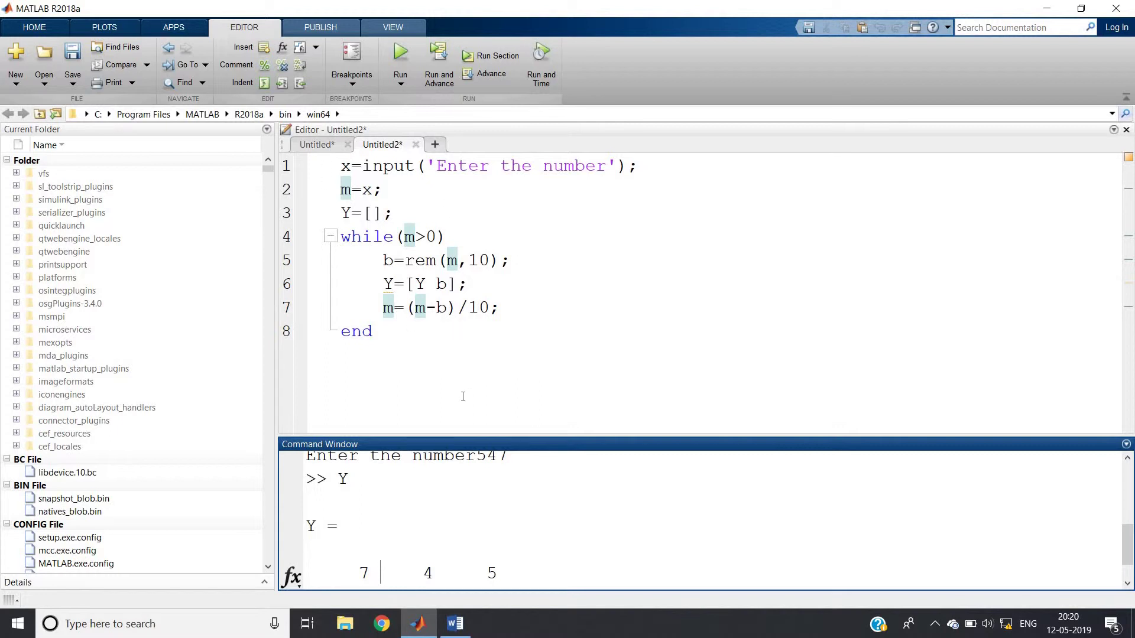
# Highlight part of the Buzz number definition in Word, then return to MATLAB.
pyautogui.click(455, 623)
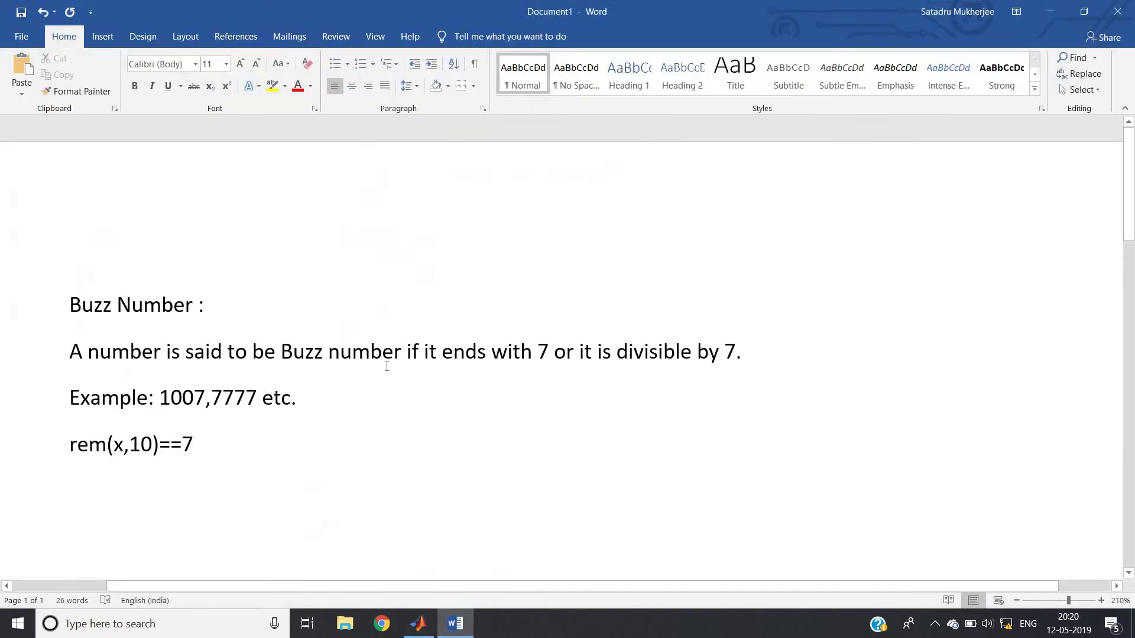
pyautogui.moveTo(185, 352); pyautogui.dragTo(490, 354)
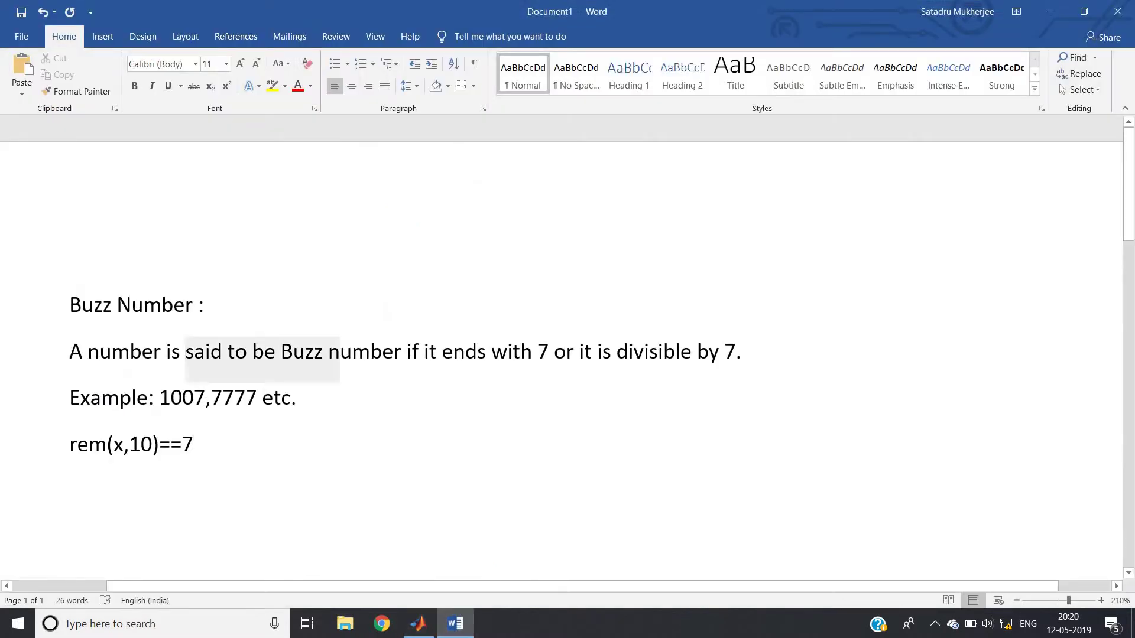
pyautogui.click(414, 361)
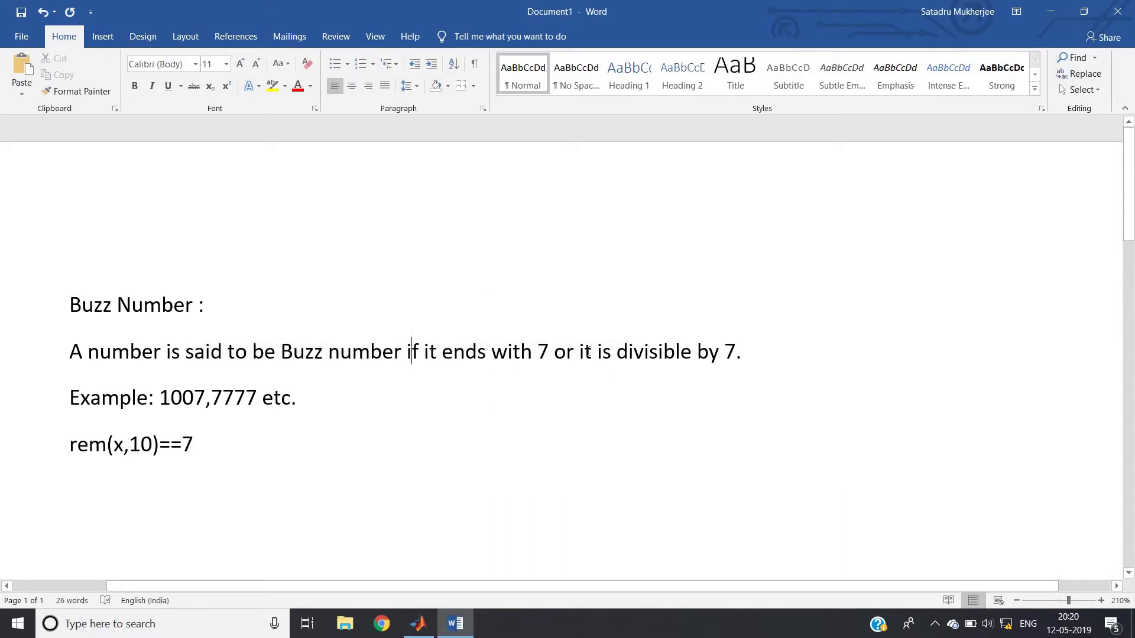
pyautogui.click(418, 624)
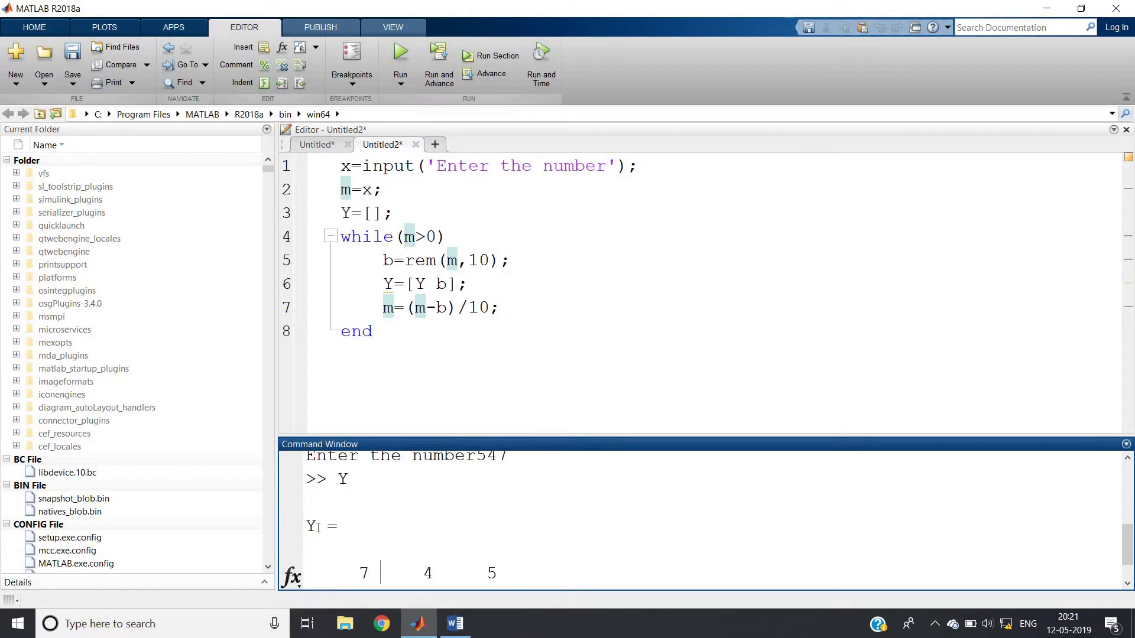
# Mark the digits of the Y output 7 4 5, singling out the leading 7, while explaining.
pyautogui.moveTo(370, 575)
pyautogui.mouseDown()
pyautogui.moveTo(424, 574)
pyautogui.moveTo(359, 575)
pyautogui.mouseUp()
pyautogui.click(370, 575)
pyautogui.click(366, 574)
pyautogui.click(370, 575)
pyautogui.moveTo(370, 575); pyautogui.dragTo(371, 573)
# Add an if–else after the loop displaying YES or a not-Buzz message, closed with end.
pyautogui.click(386, 332)
pyautogui.press('Return')
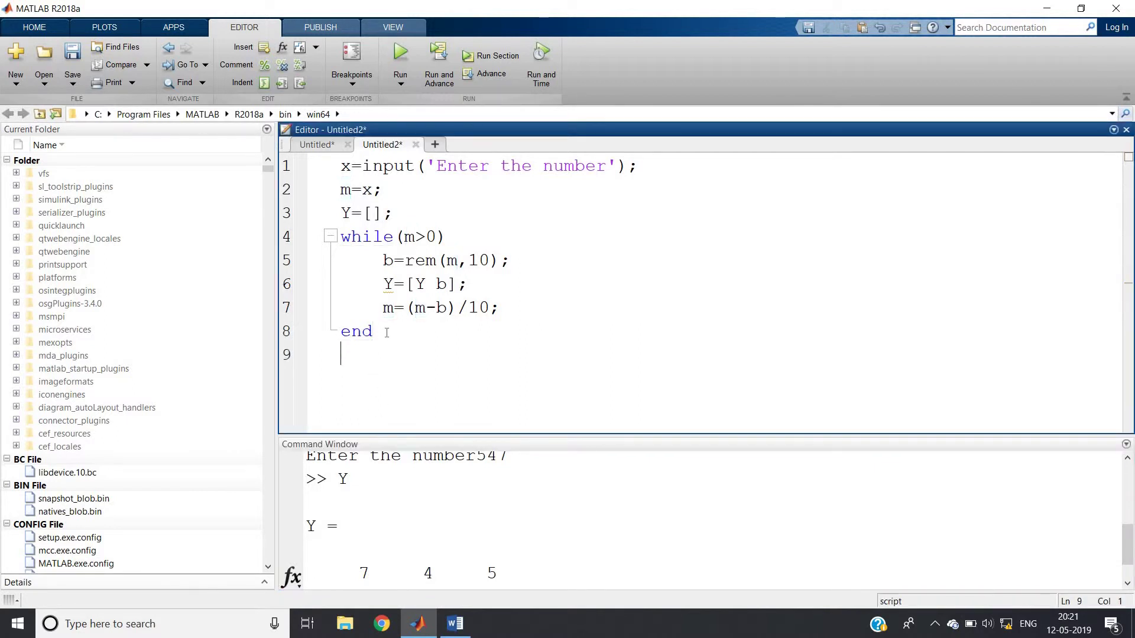
pyautogui.write('if(')
pyautogui.write('Y[')
pyautogui.write('1]==')
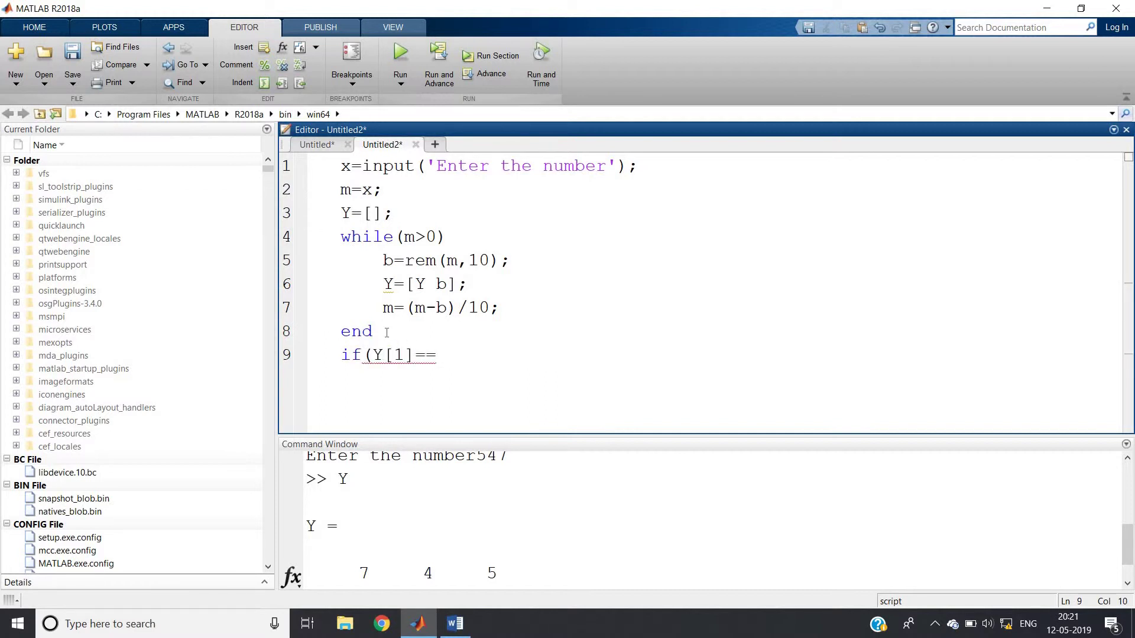
pyautogui.write('7 || ')
pyautogui.write('rem(')
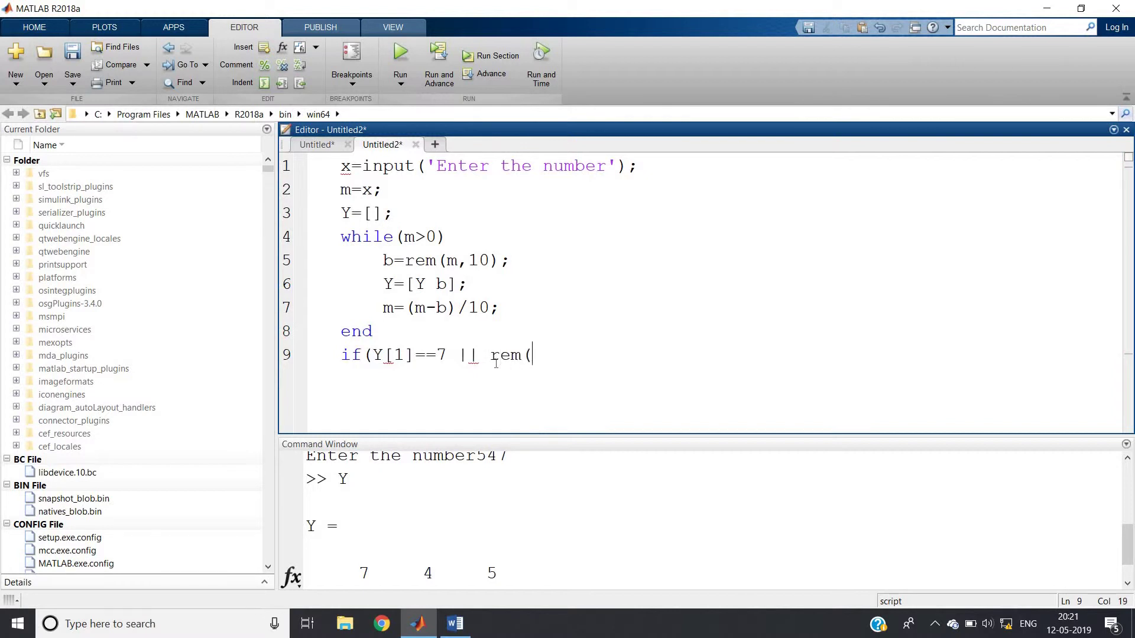
pyautogui.write('x,')
pyautogui.write('7)==')
pyautogui.write('0)')
pyautogui.press('Return')
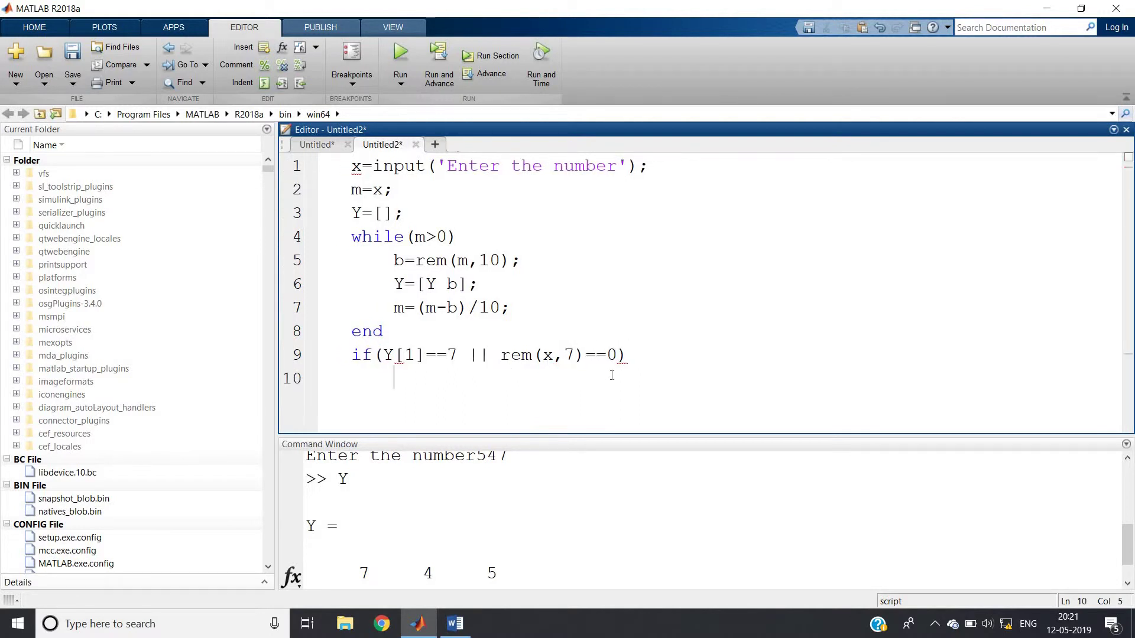
pyautogui.write('disp(')
pyautogui.write("'YES ")
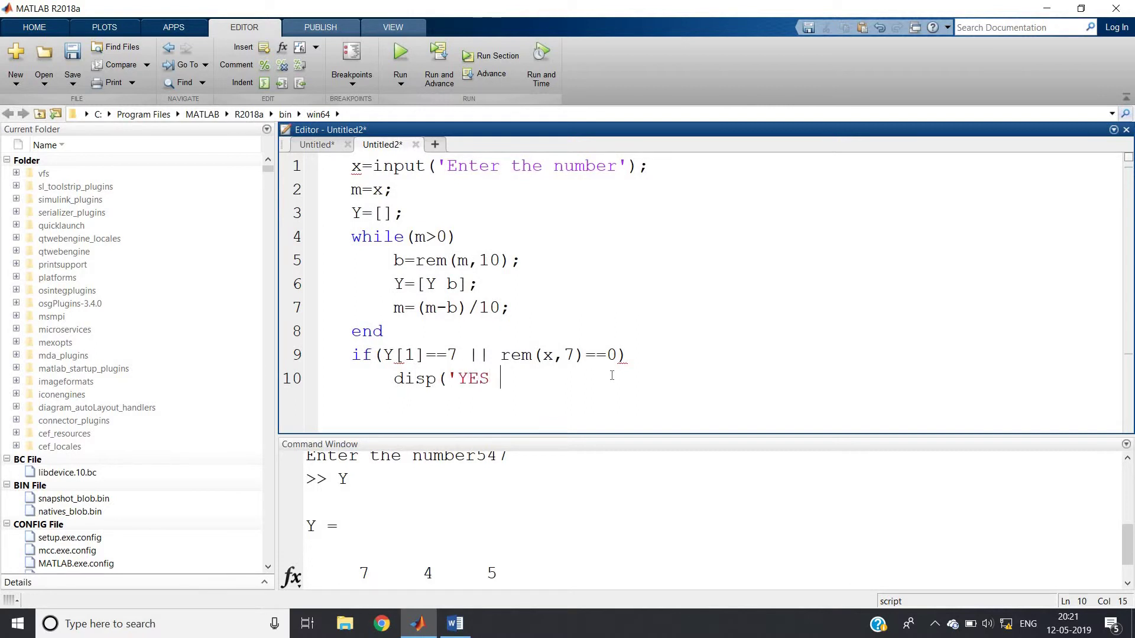
pyautogui.write('M')
pyautogui.press('BackSpace')
pyautogui.write('t')
pyautogui.write('he number i')
pyautogui.write('s Buzz ')
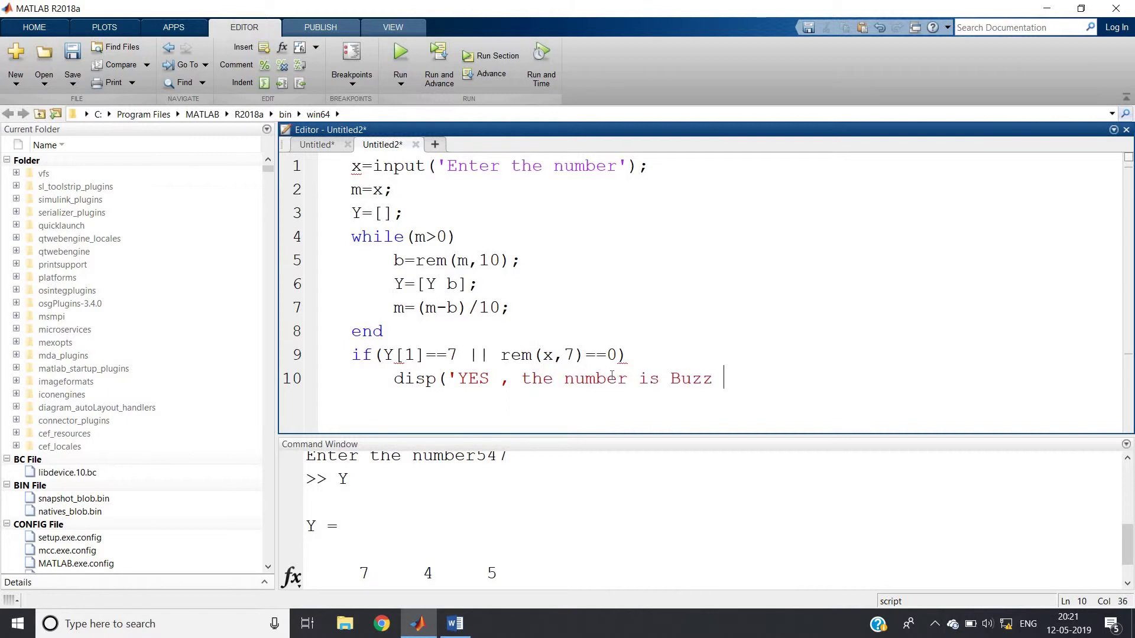
pyautogui.write('nummb')
pyautogui.write("er');")
pyautogui.press('Return')
pyautogui.write('e')
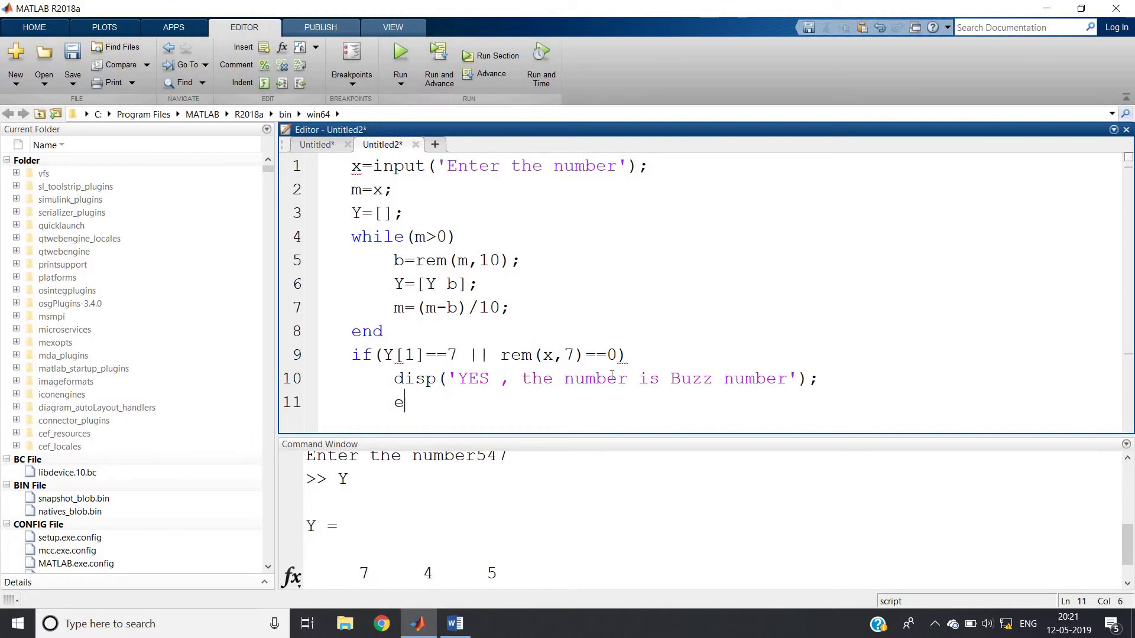
pyautogui.write('lse')
pyautogui.press('Return')
pyautogui.write('di')
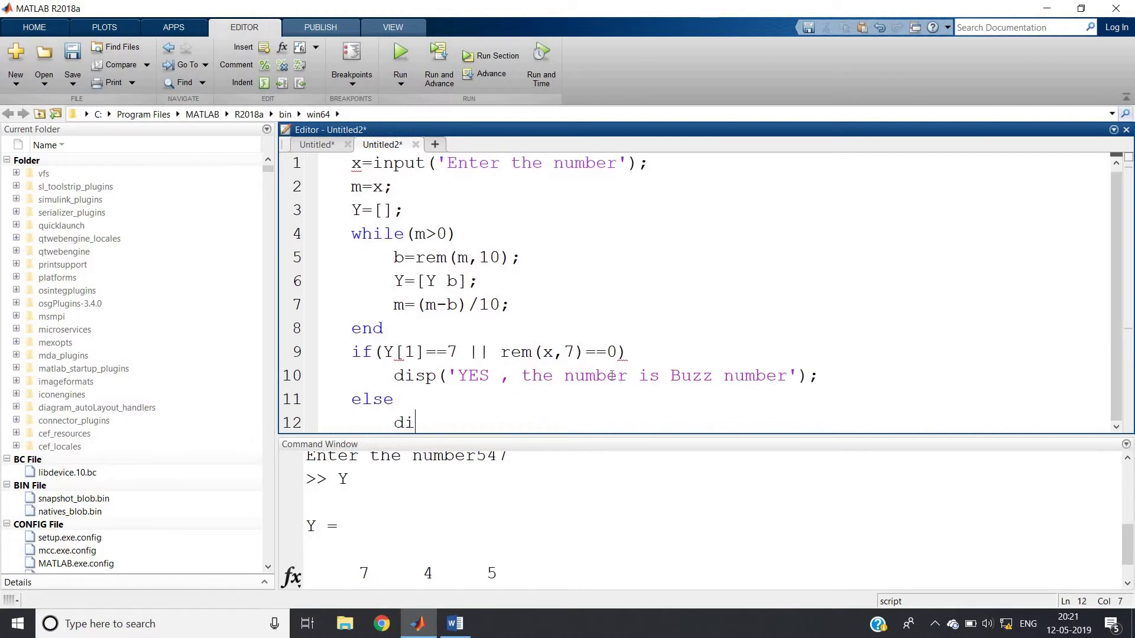
pyautogui.write("sp('N")
pyautogui.write('o , the nu')
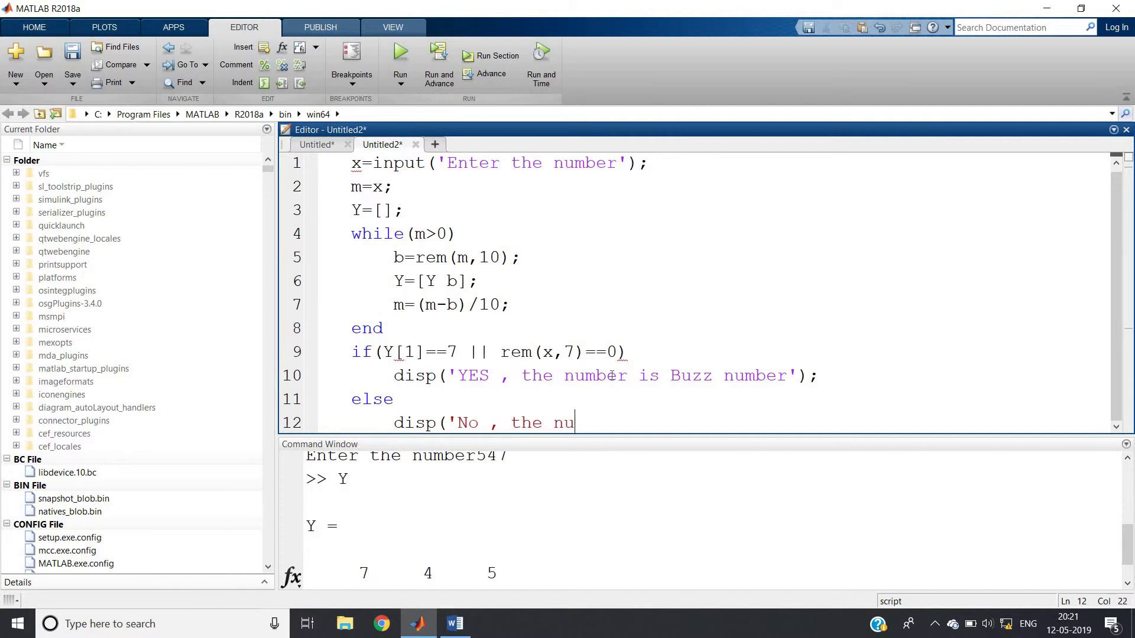
pyautogui.write('mber is no')
pyautogui.write('t b')
pyautogui.press('BackSpace')
pyautogui.write('Buz')
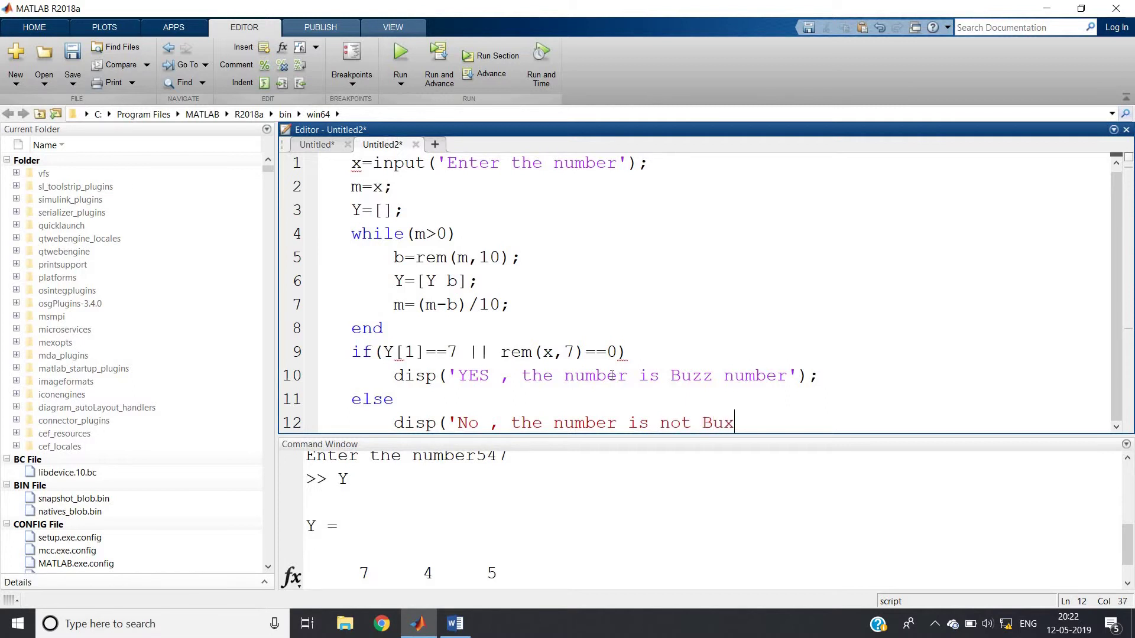
pyautogui.write('z numb')
pyautogui.write("er');")
pyautogui.press('Return')
pyautogui.write('en')
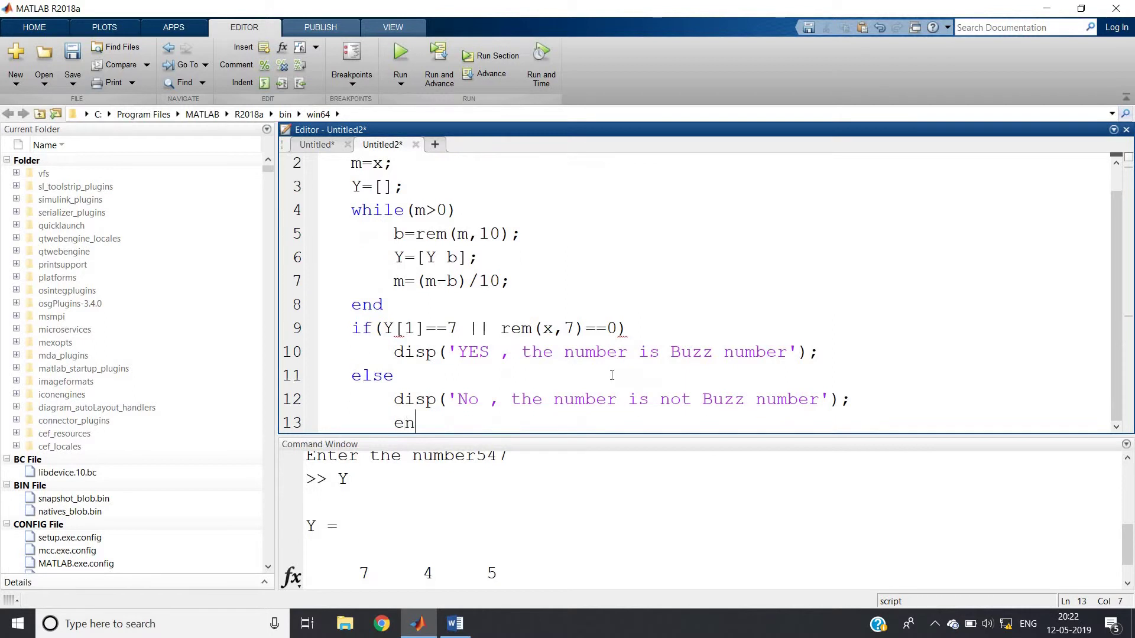
pyautogui.write('d')
pyautogui.click(445, 516)
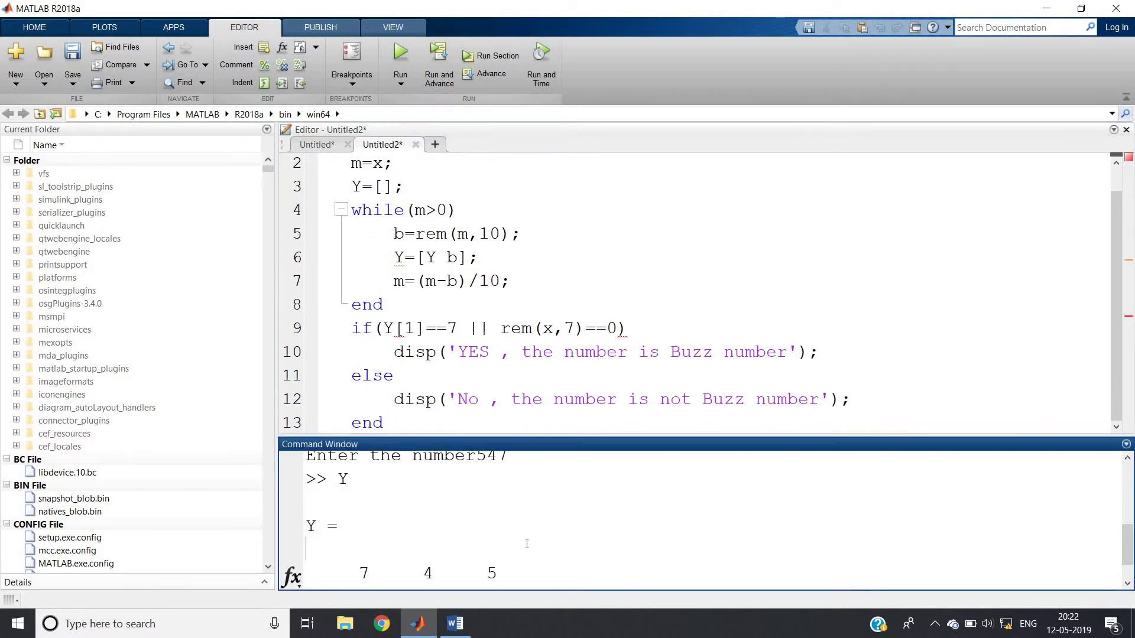
pyautogui.write('clc')
# Clear the Command Window and evaluate the script with 7777, hitting the Invalid expression error at Y[1].
pyautogui.press('Return')
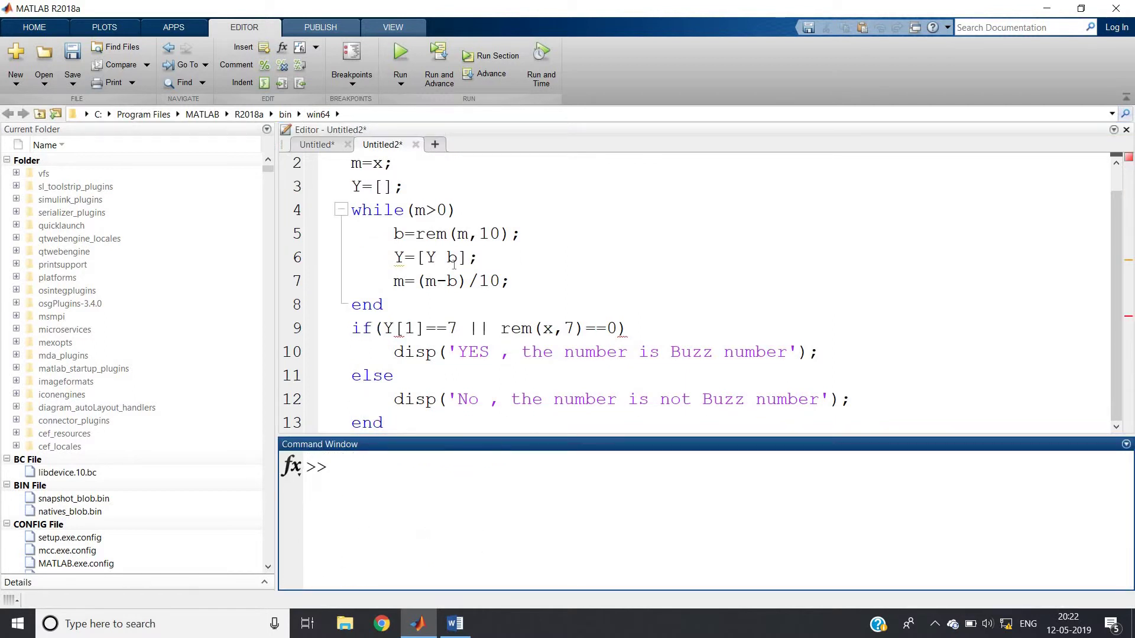
pyautogui.click(454, 261)
pyautogui.hotkey('ctrl', 'a')
pyautogui.rightClick(454, 266)
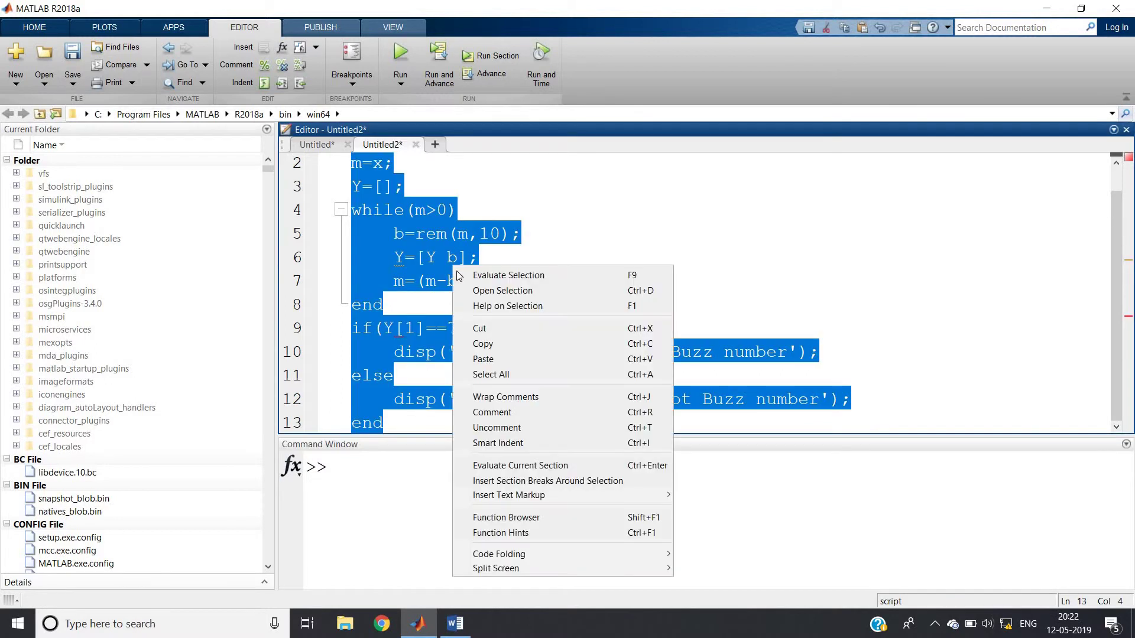
pyautogui.click(508, 275)
pyautogui.click(459, 276)
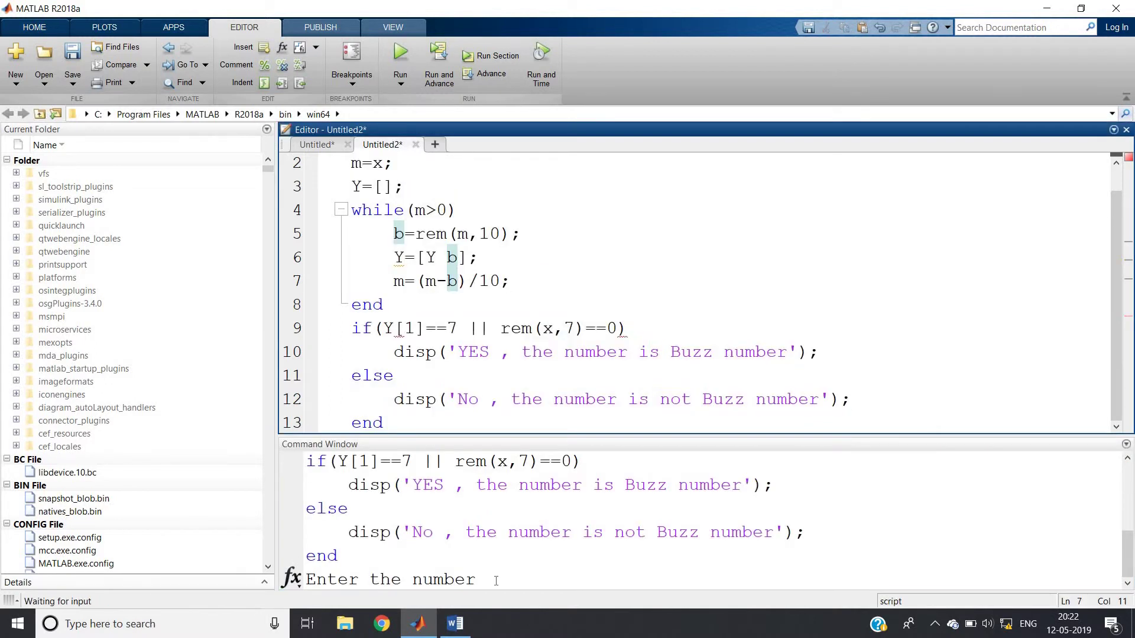
pyautogui.click(495, 581)
pyautogui.write('7777')
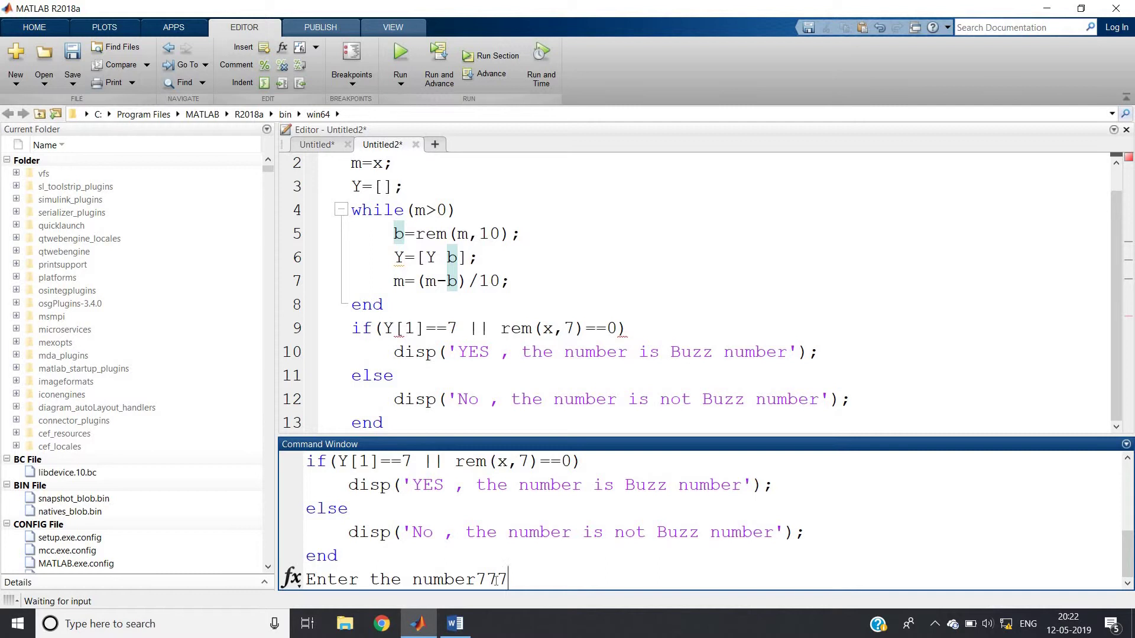
pyautogui.press('Return')
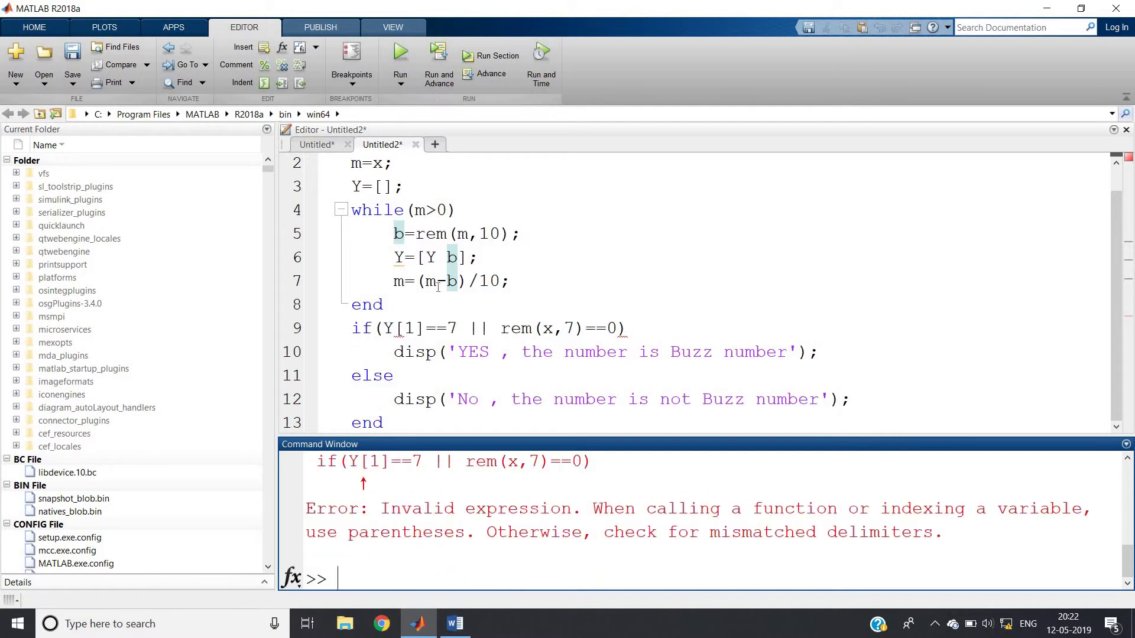
# Change Y[1] to Y(1) on line 9 and clear the Command Window with clc.
pyautogui.click(418, 327)
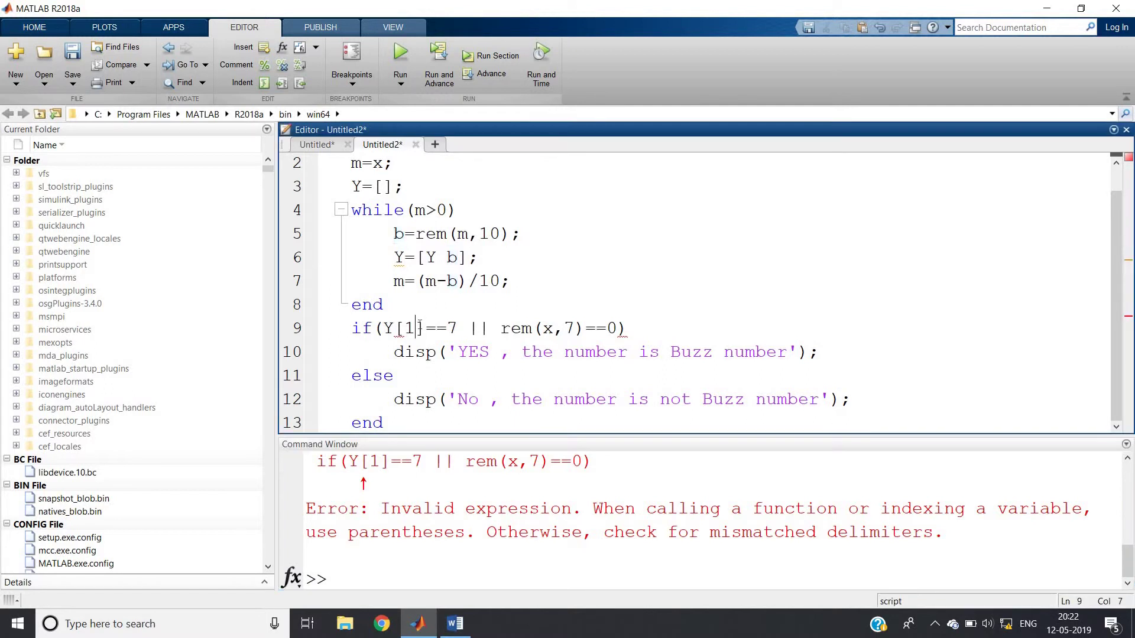
pyautogui.press('BackSpace')
pyautogui.write(')')
pyautogui.press('Left')
pyautogui.press('Left')
pyautogui.press('Left')
pyautogui.press('Delete')
pyautogui.write('(')
pyautogui.press('Left')
pyautogui.press('Left')
pyautogui.press('Left')
pyautogui.click(448, 561)
pyautogui.write('clc')
pyautogui.press('Return')
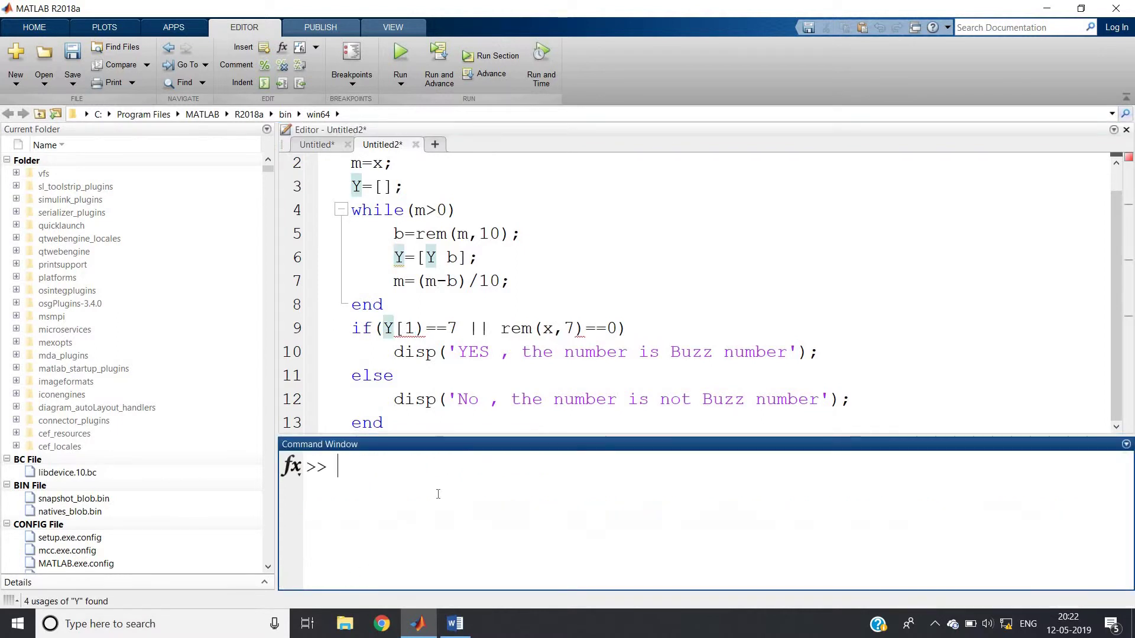
# Evaluate the whole script with input 7777, still hitting the Invalid expression error.
pyautogui.click(460, 399)
pyautogui.hotkey('ctrl', 'a')
pyautogui.rightClick(460, 326)
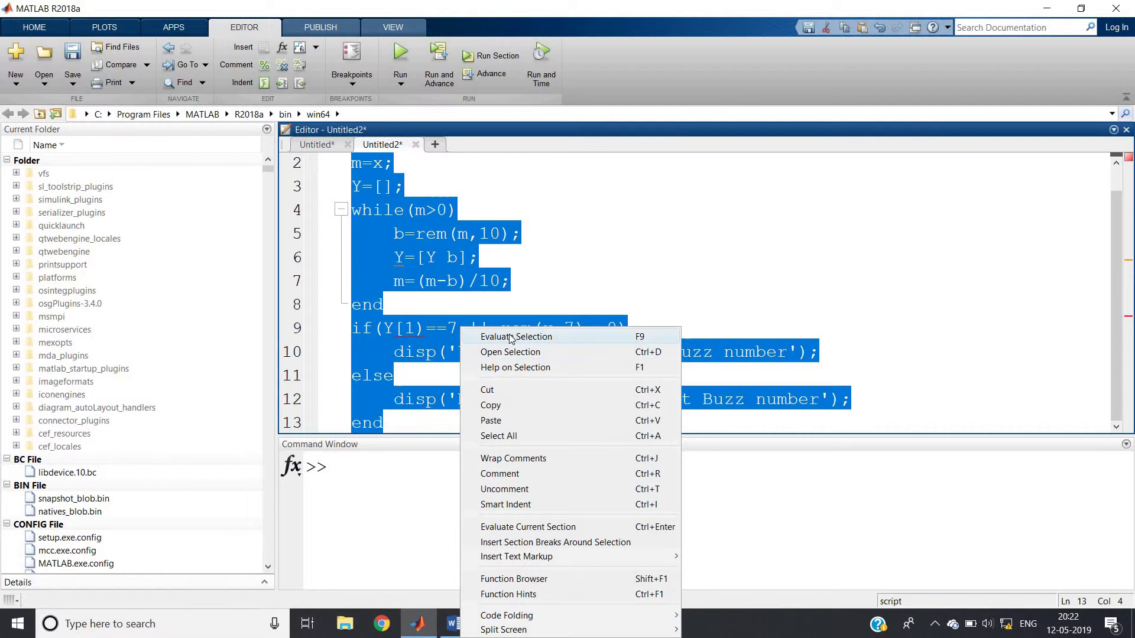
pyautogui.click(517, 337)
pyautogui.click(513, 585)
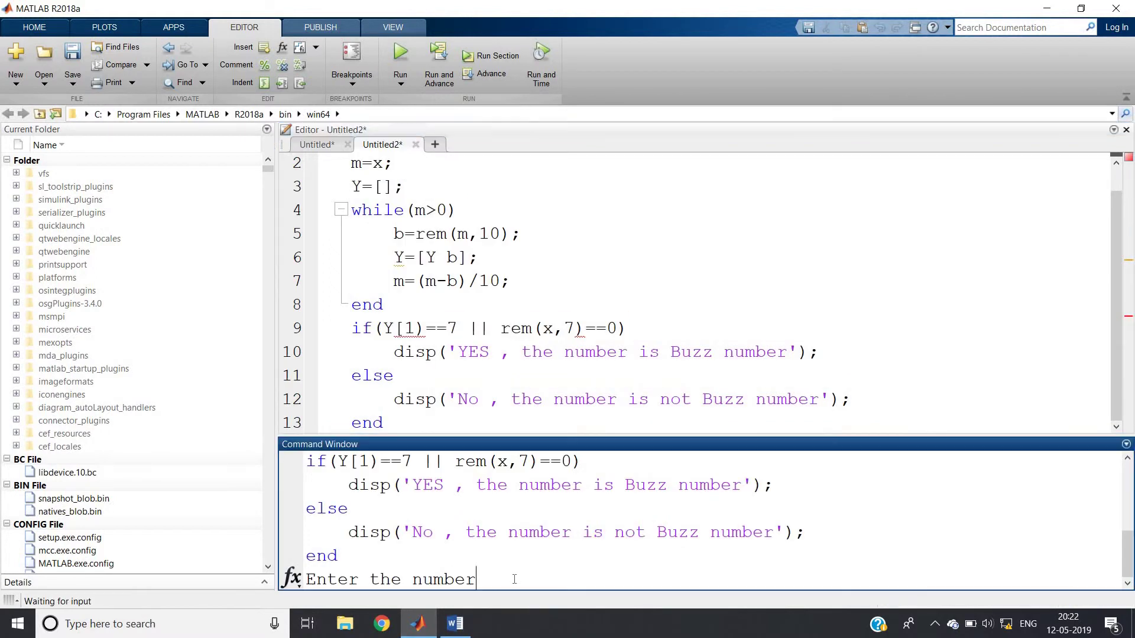
pyautogui.write('7777')
pyautogui.press('Return')
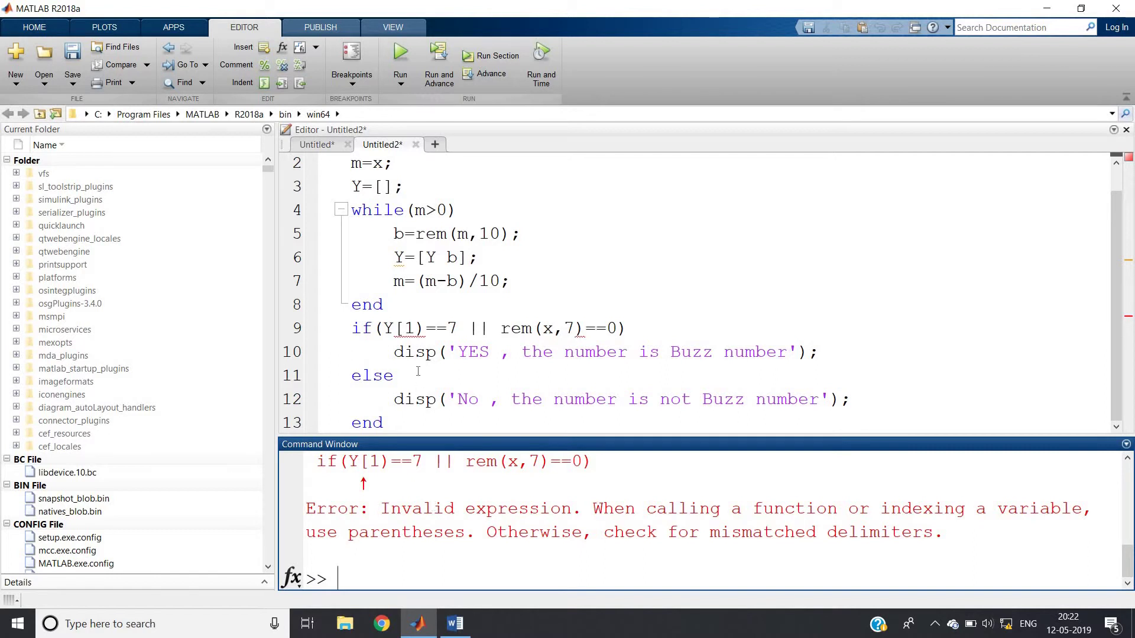
# Replace the square bracket after Y on line 9 so it reads Y(1)==7.
pyautogui.click(401, 329)
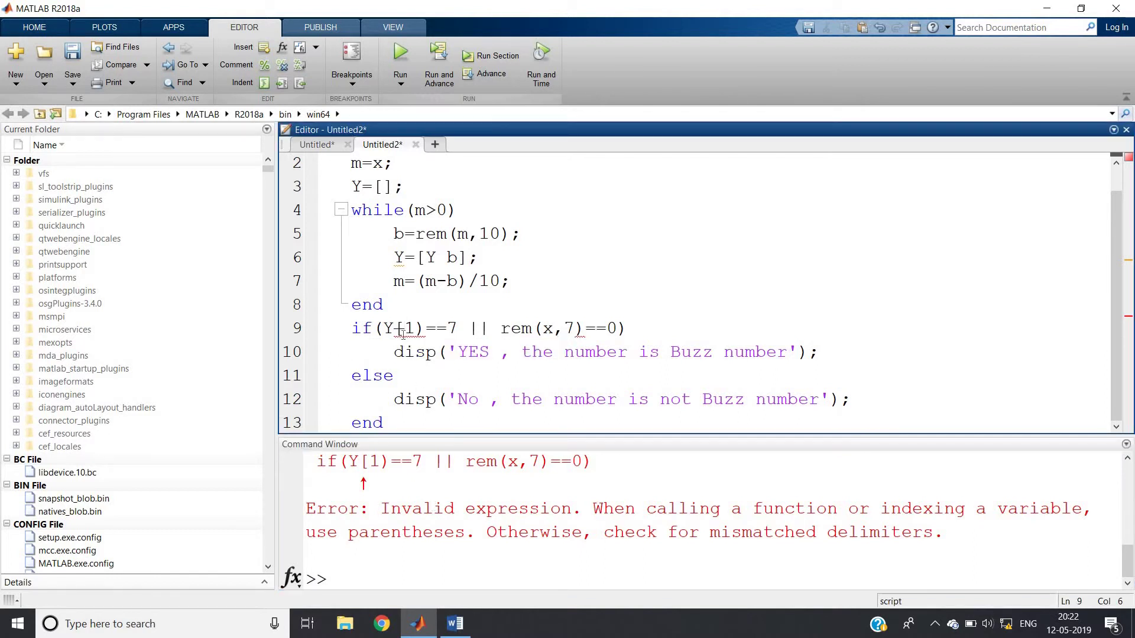
pyautogui.press('BackSpace')
pyautogui.write('(')
# Clear the Command Window with clc and evaluate the fixed script with input 7777.
pyautogui.click(437, 555)
pyautogui.write('clc')
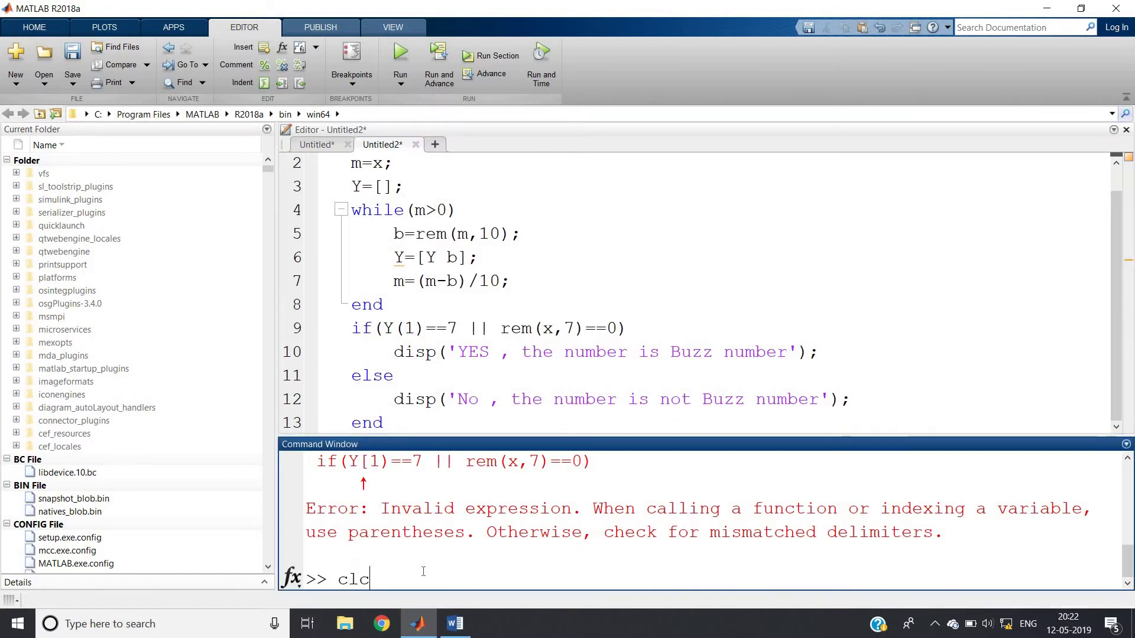
pyautogui.press('Return')
pyautogui.click(457, 249)
pyautogui.hotkey('ctrl', 'a')
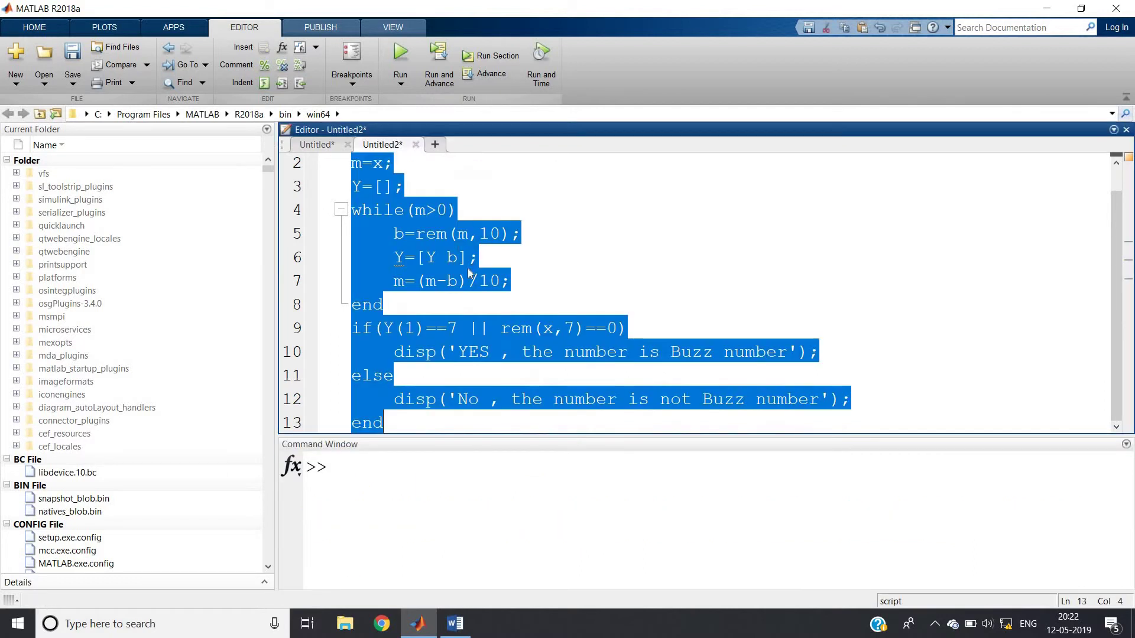
pyautogui.rightClick(470, 273)
pyautogui.click(524, 279)
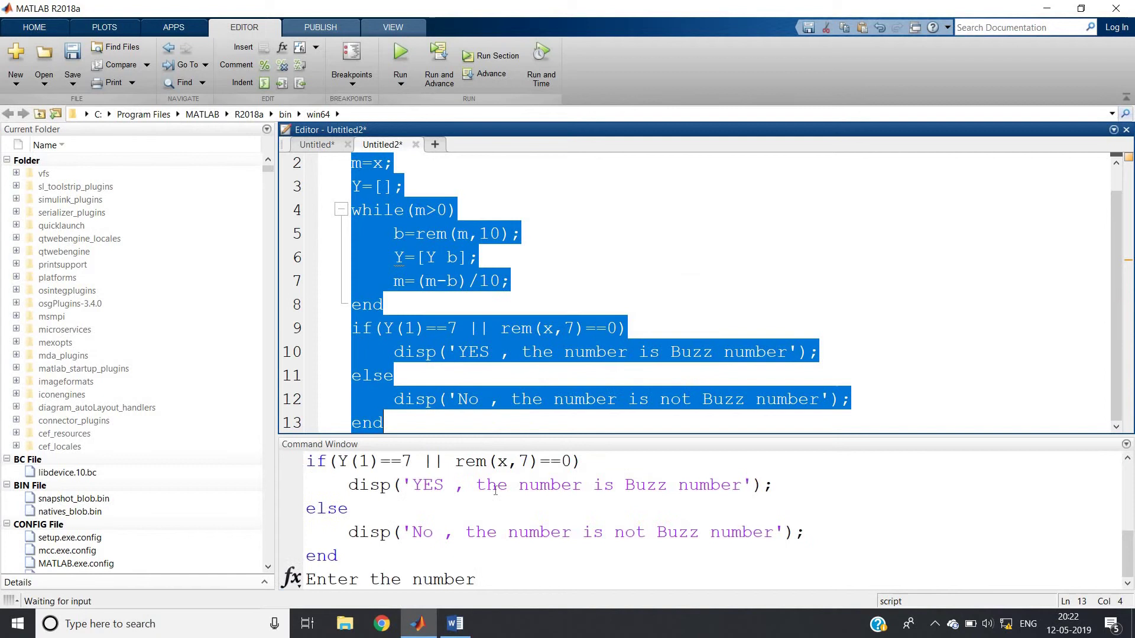
pyautogui.click(479, 281)
pyautogui.click(508, 570)
pyautogui.write('7777')
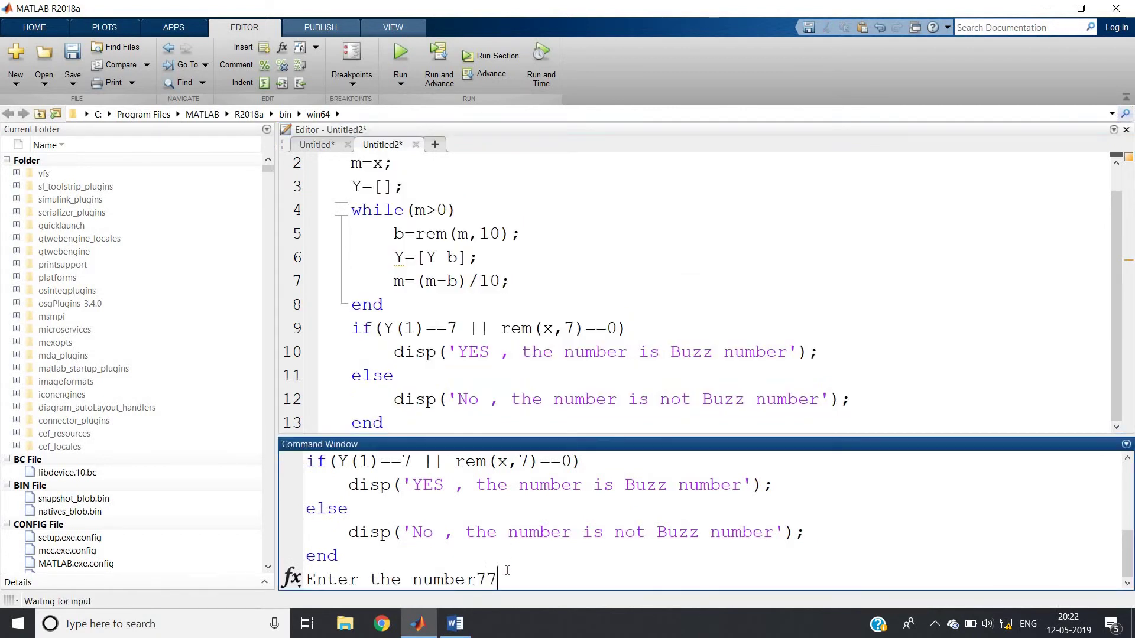
pyautogui.press('Return')
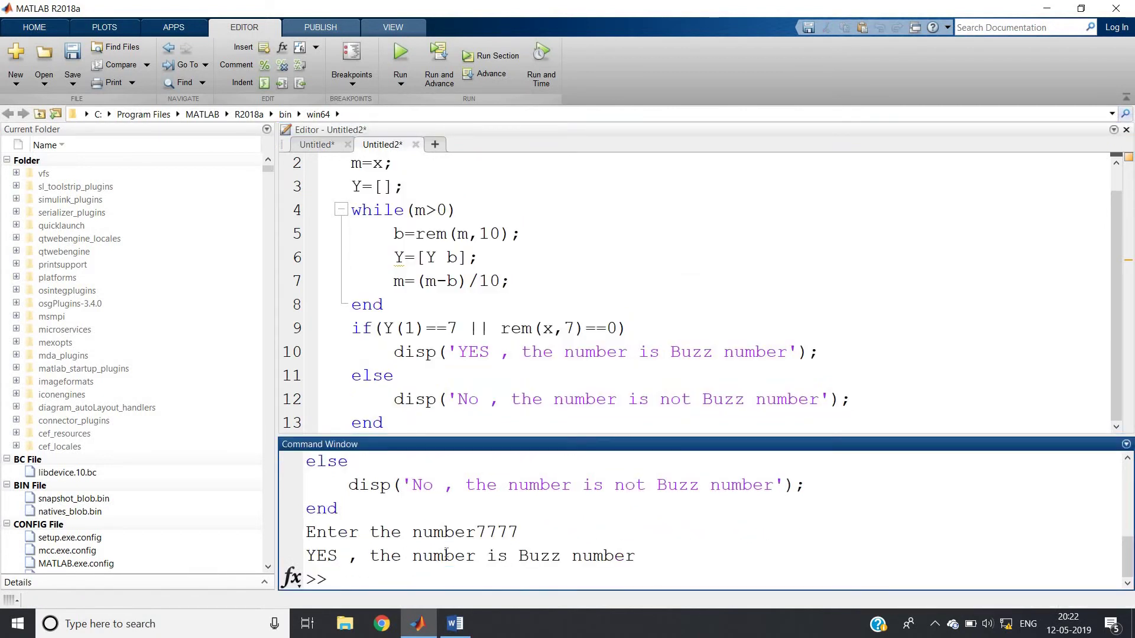
# Review the printed 'YES , the number is Buzz number' result for 7777 and reselect the script.
pyautogui.moveTo(401, 555); pyautogui.dragTo(637, 555)
pyautogui.click(487, 531)
pyautogui.moveTo(478, 532); pyautogui.dragTo(528, 525)
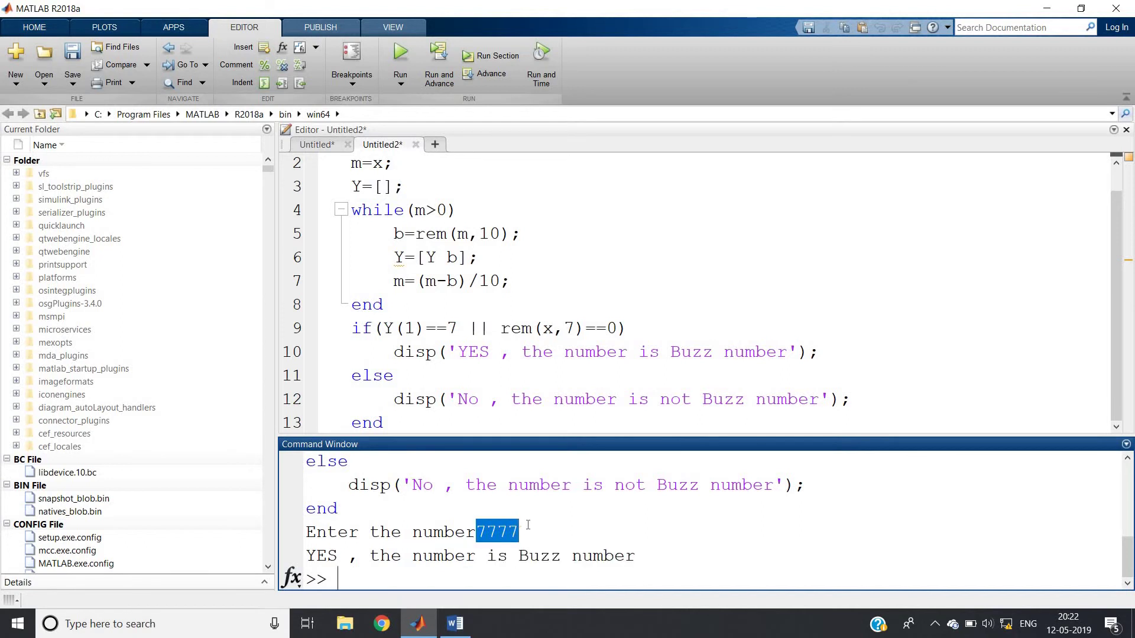
pyautogui.click(528, 525)
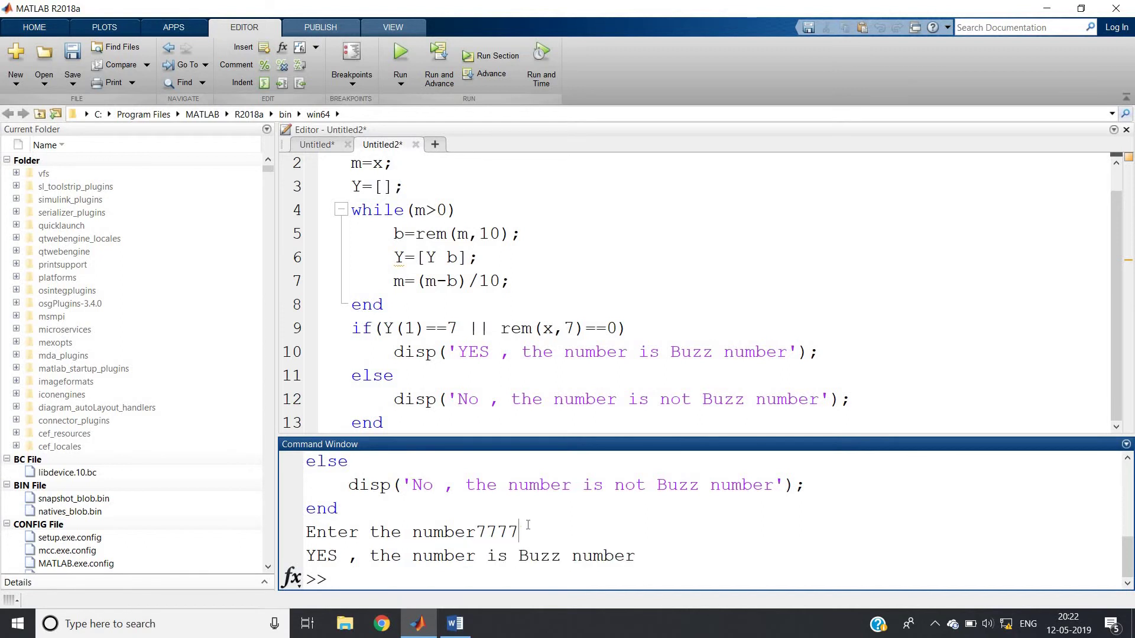
pyautogui.click(443, 377)
pyautogui.hotkey('ctrl', 'a')
# Start a new run with 1007 at the prompt and search Windows for Calculator.
pyautogui.rightClick(443, 376)
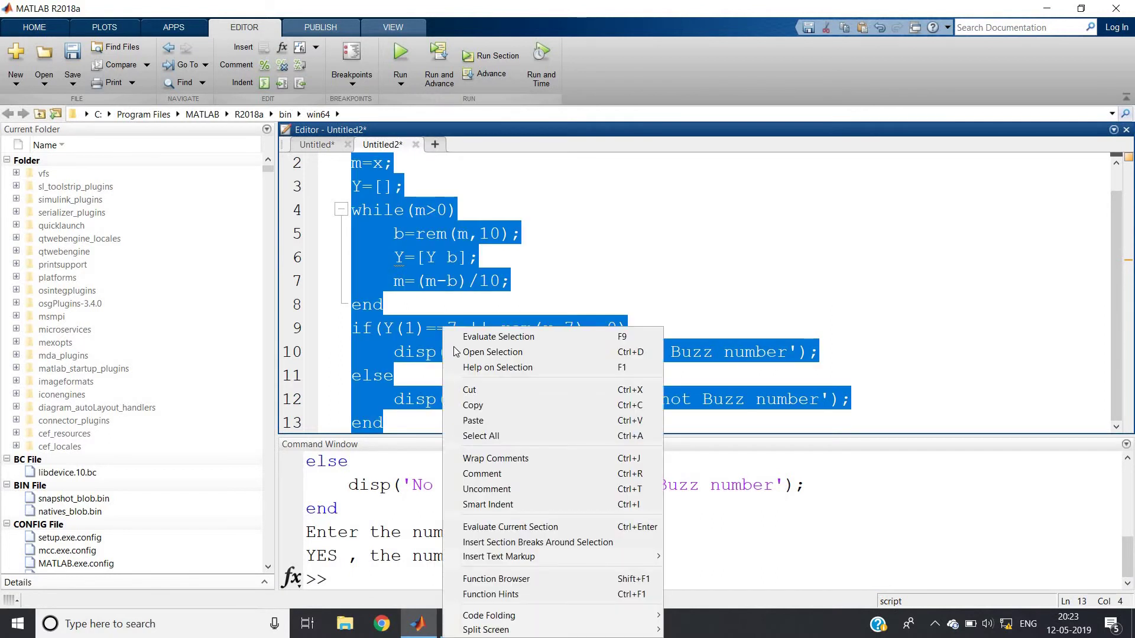
pyautogui.click(498, 337)
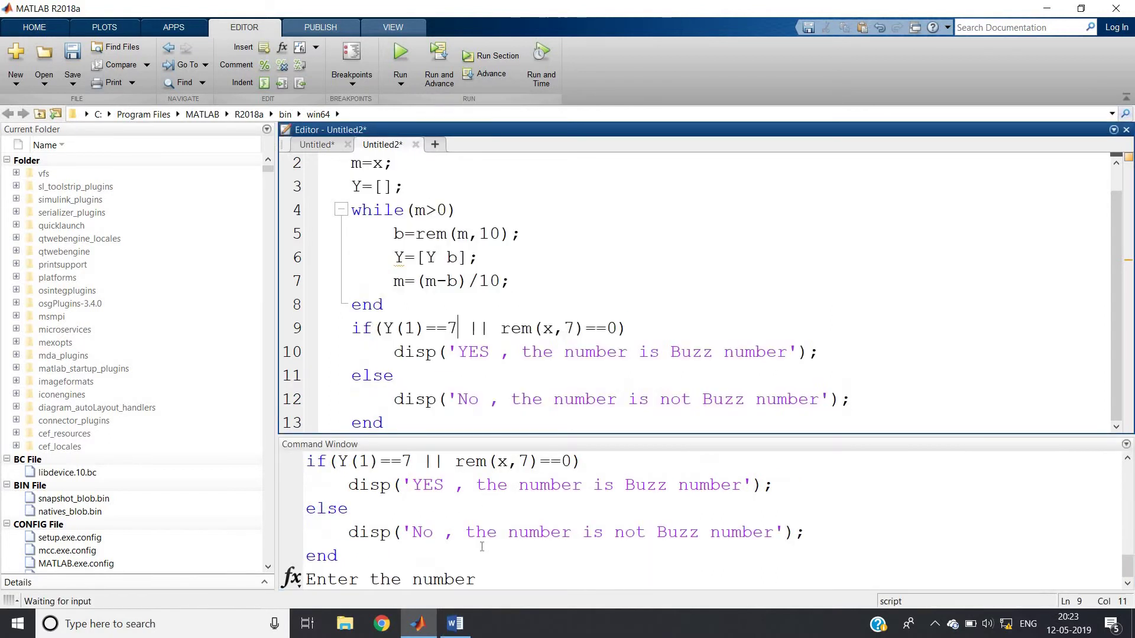
pyautogui.click(476, 579)
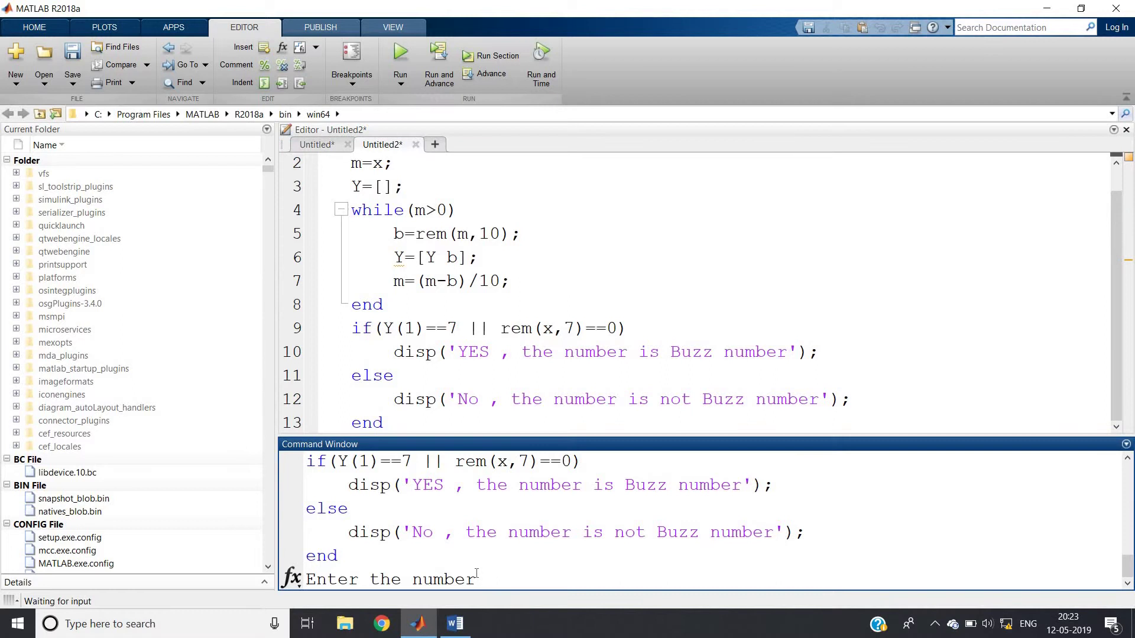
pyautogui.write('1007')
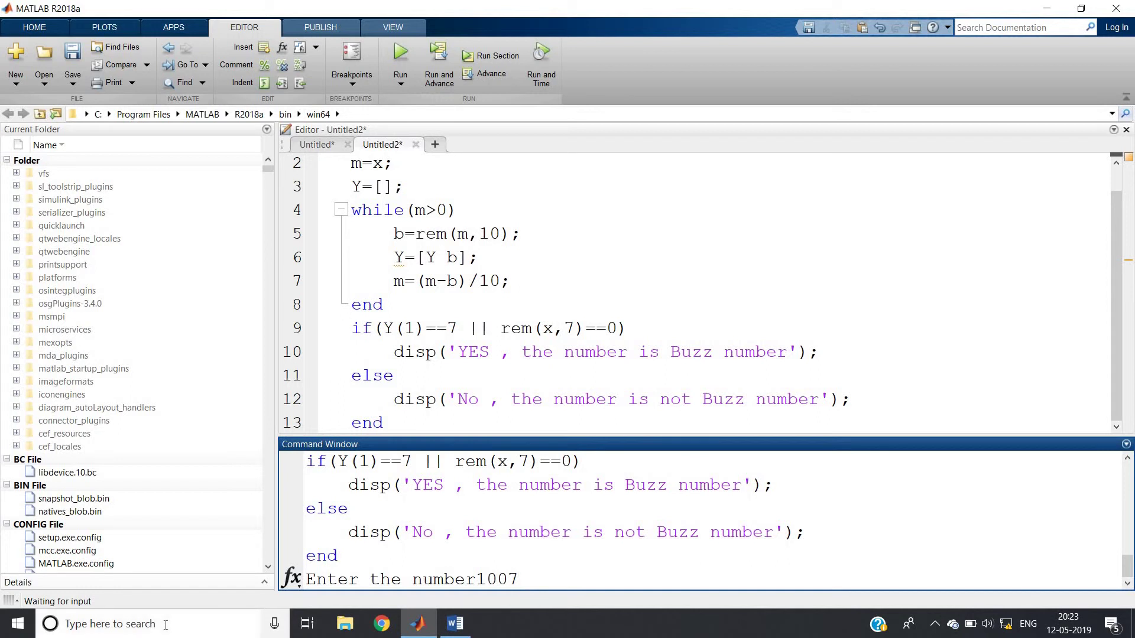
pyautogui.click(142, 623)
pyautogui.write('calcul')
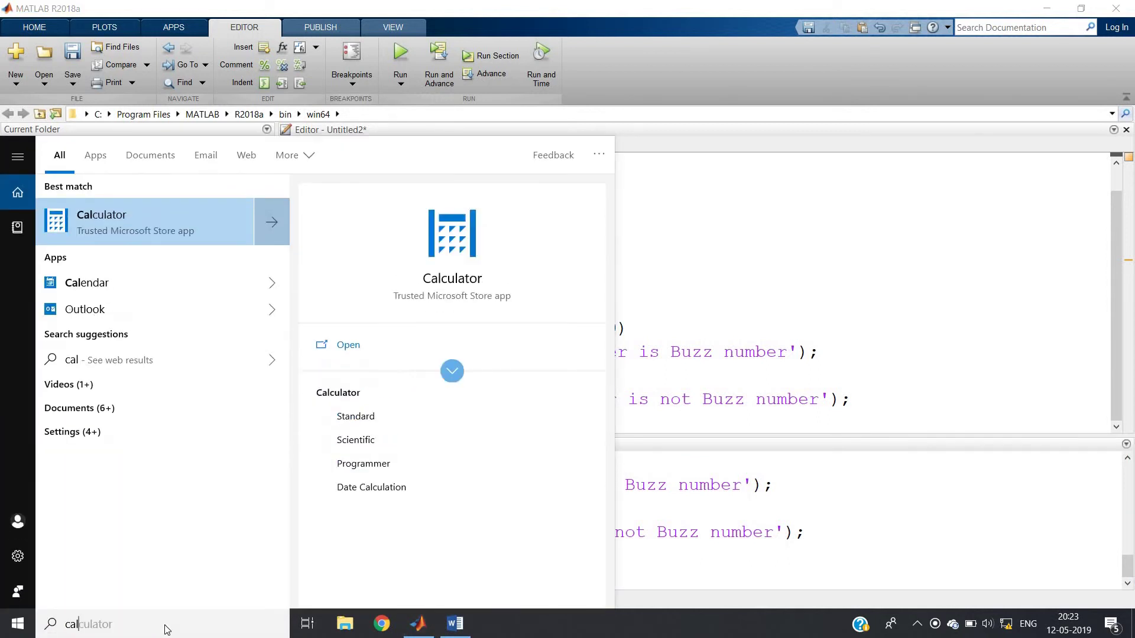
# Compute 1007 ÷ 7 = 143.857… in Calculator, then minimise it back to MATLAB.
pyautogui.press('Return')
pyautogui.write('1')
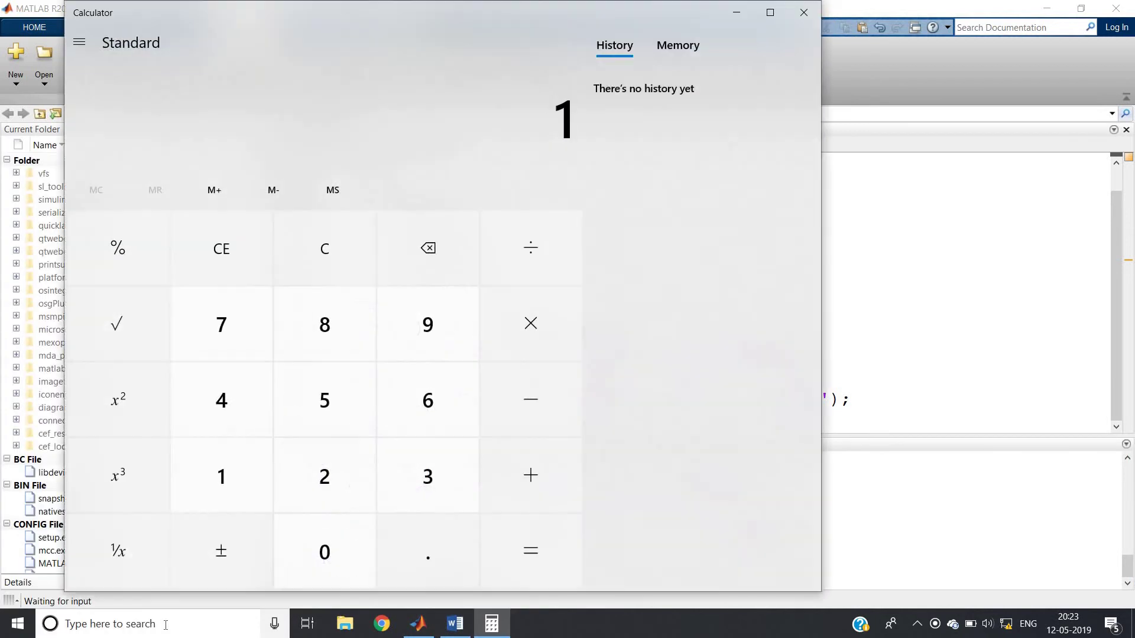
pyautogui.write('007/')
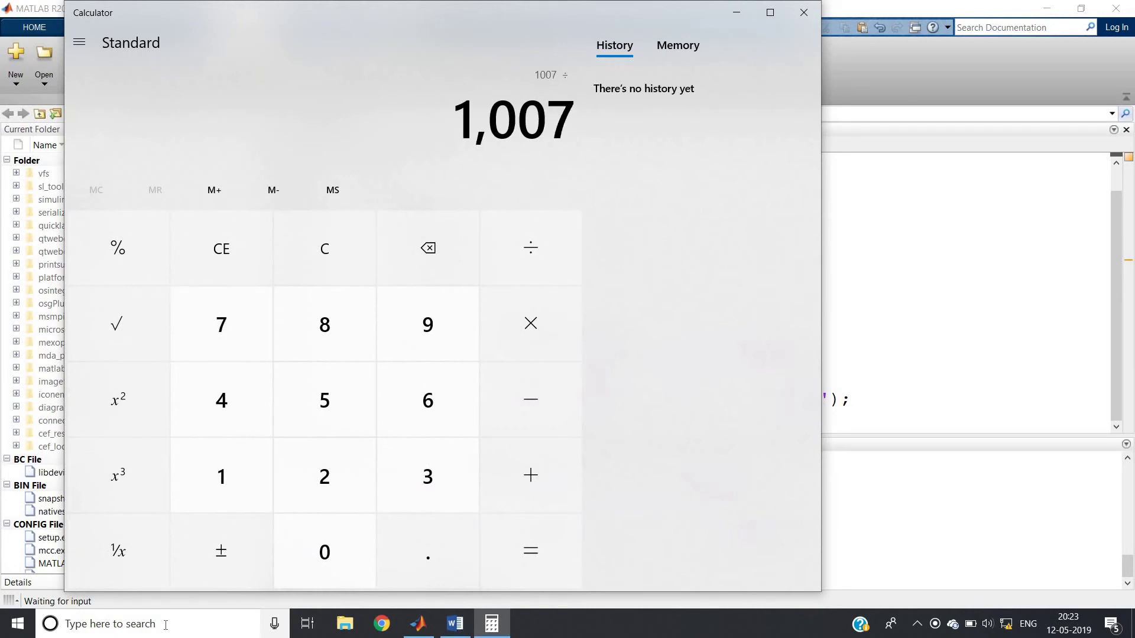
pyautogui.write('7')
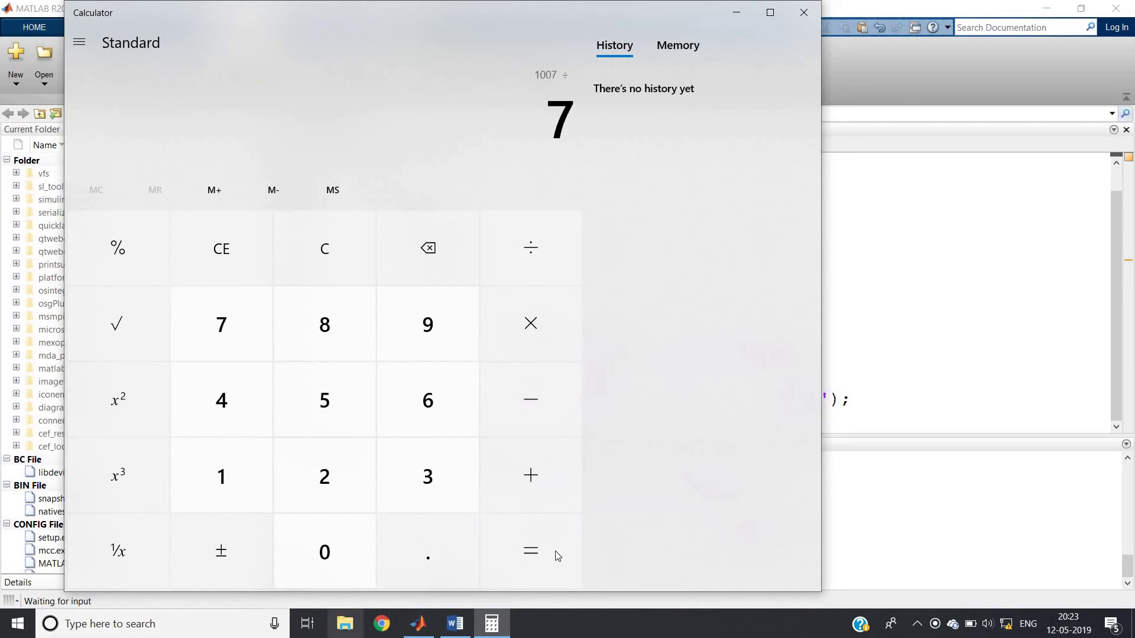
pyautogui.click(555, 551)
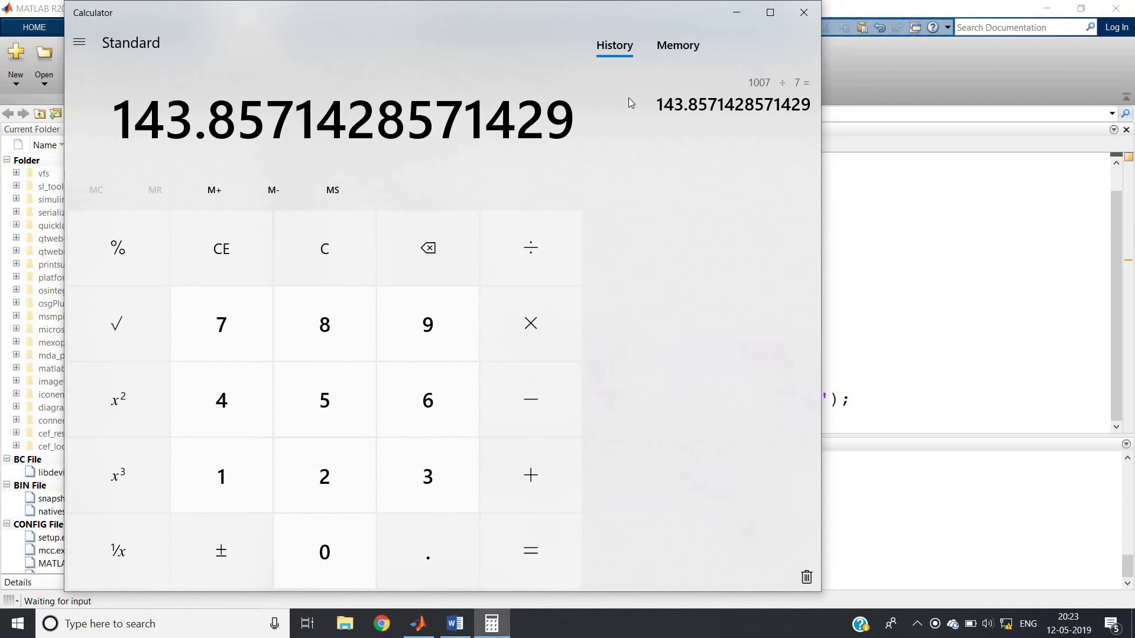
pyautogui.click(740, 17)
# Submit 1007 to the script, which prints 'YES , the number is Buzz number'.
pyautogui.click(515, 579)
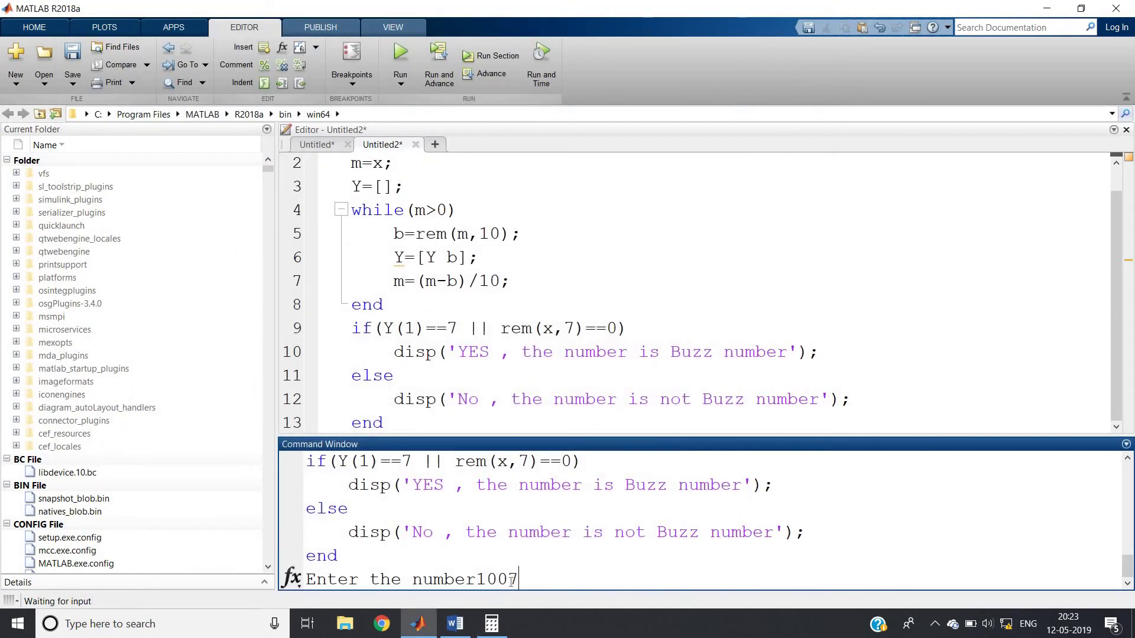
pyautogui.doubleClick(514, 579)
pyautogui.click(514, 580)
pyautogui.click(523, 578)
pyautogui.press('Return')
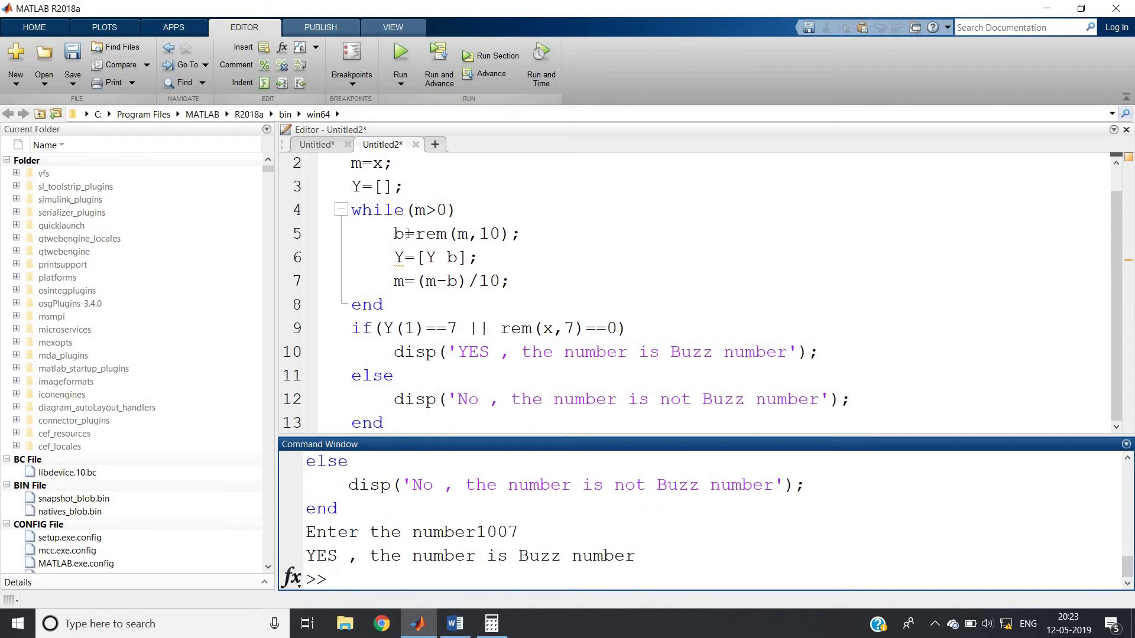
pyautogui.click(407, 233)
pyautogui.hotkey('ctrl', 'a')
# Run the script with input 21, getting 'YES , the number is Buzz number', and reselect the code.
pyautogui.rightClick(408, 238)
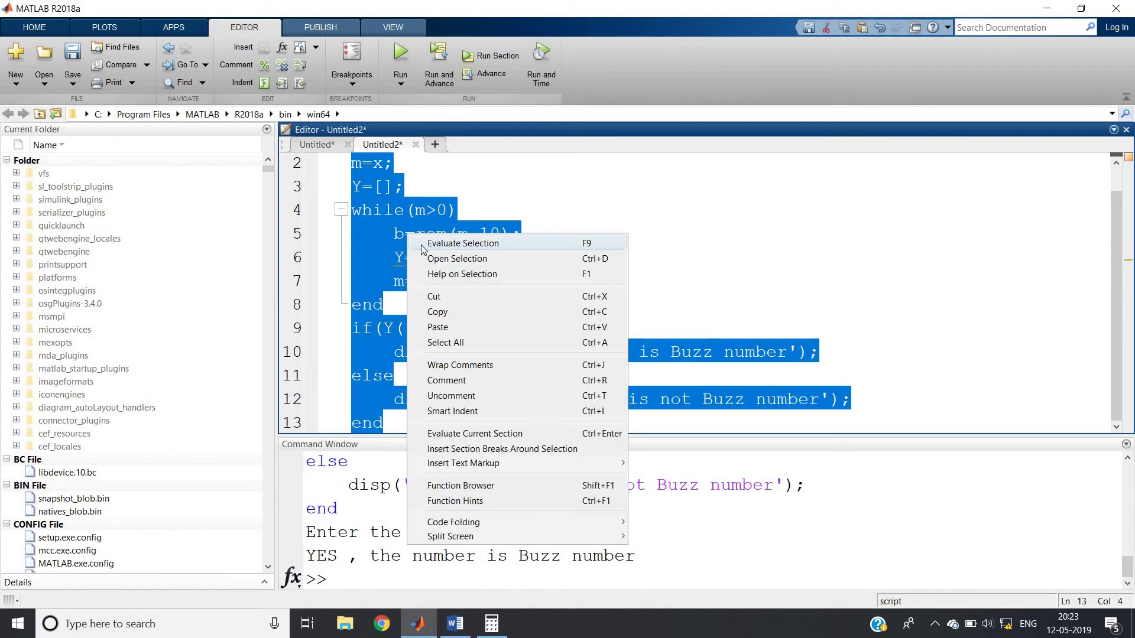
pyautogui.click(463, 244)
pyautogui.click(501, 578)
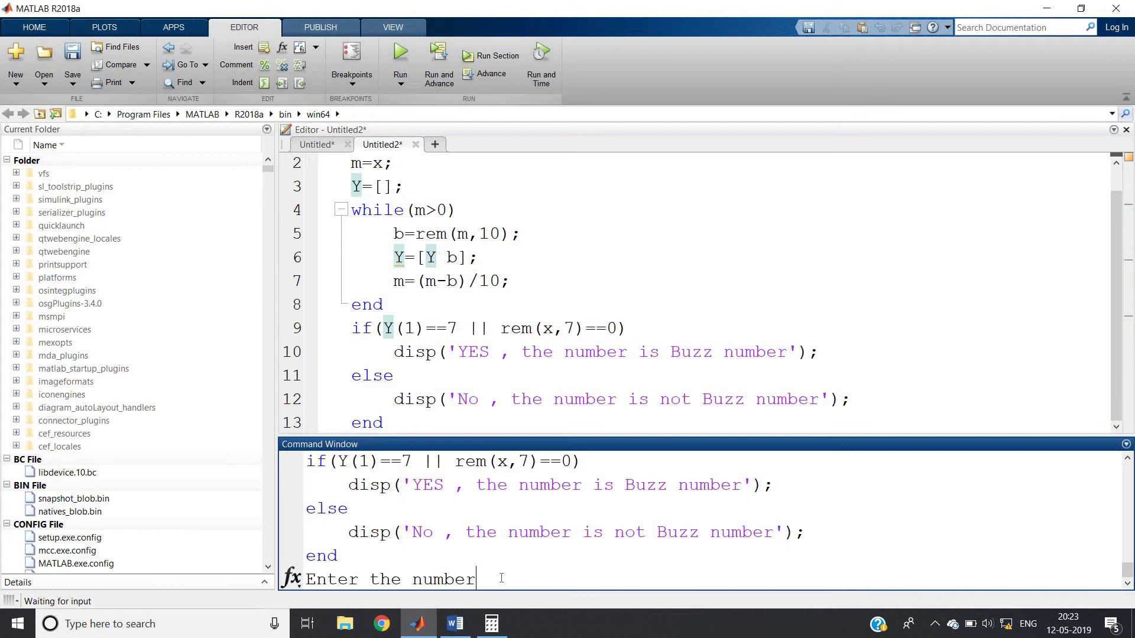
pyautogui.write('21')
pyautogui.moveTo(499, 578); pyautogui.dragTo(470, 579)
pyautogui.click(513, 578)
pyautogui.press('Return')
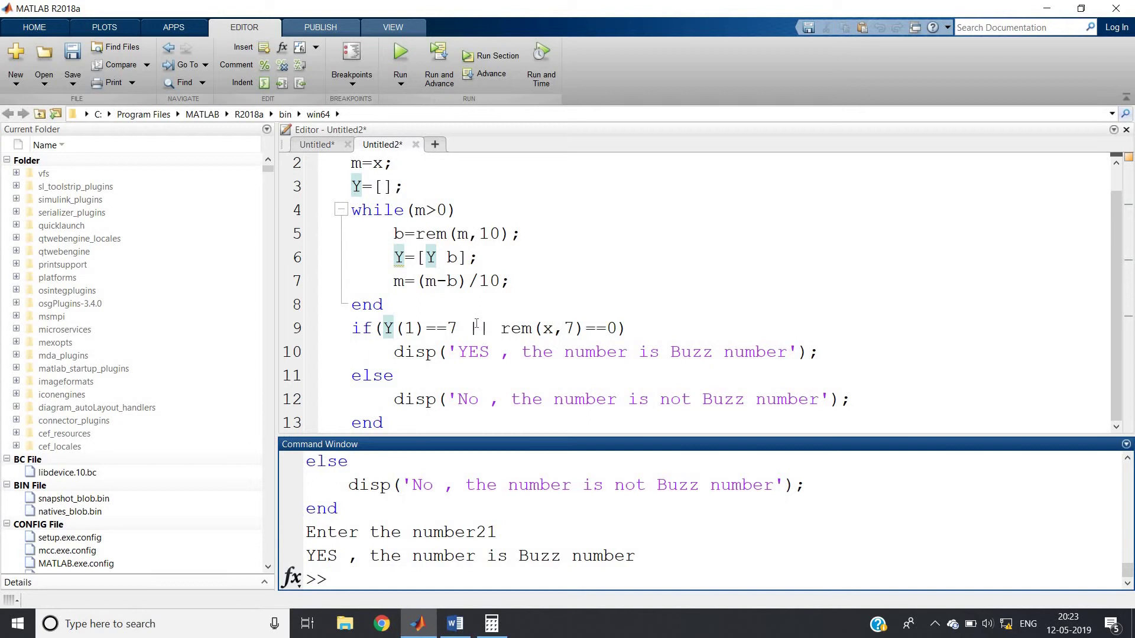
pyautogui.hotkey('ctrl', 'a')
pyautogui.rightClick(478, 328)
# Run the script with input 18, which prints 'No , the number is not Buzz number'.
pyautogui.click(550, 322)
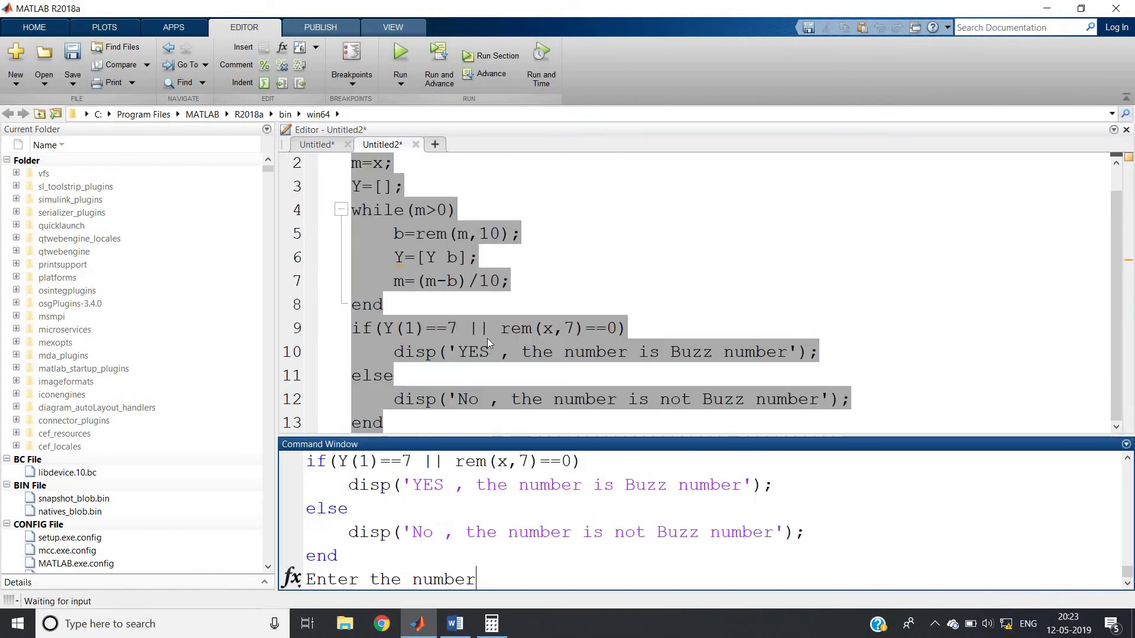
pyautogui.click(491, 328)
pyautogui.click(503, 561)
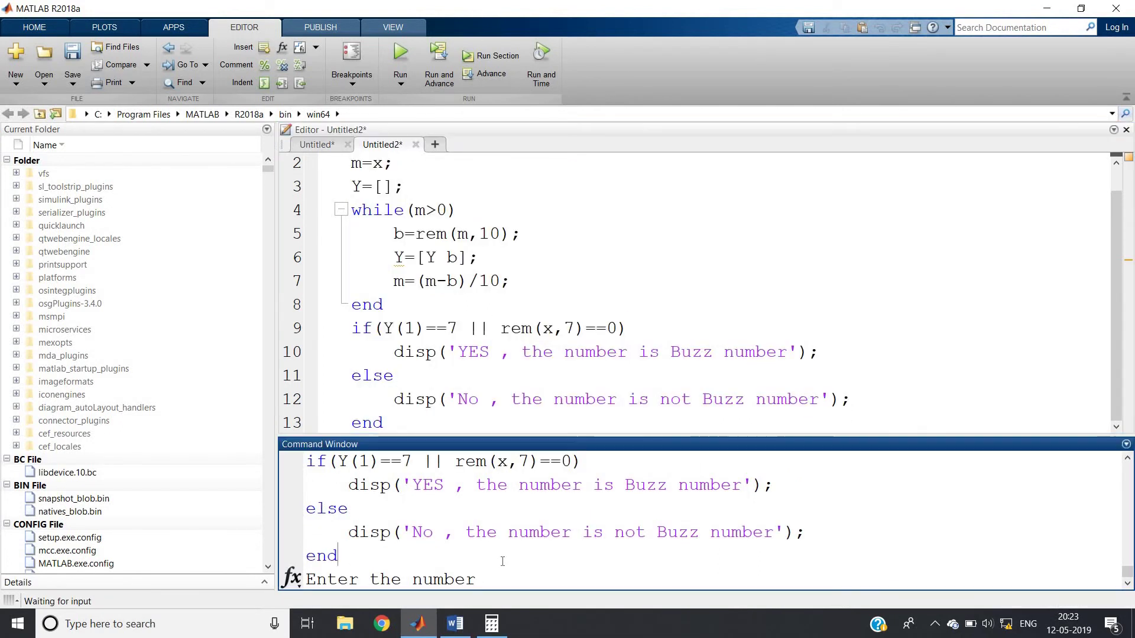
pyautogui.write('18')
pyautogui.press('Return')
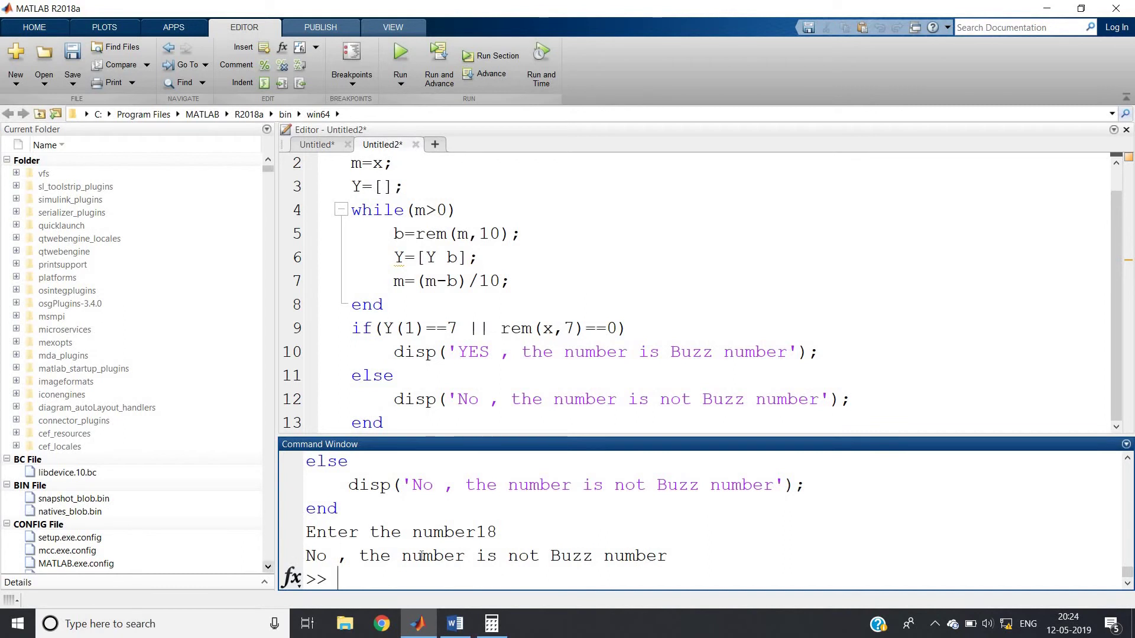
pyautogui.click(507, 423)
pyautogui.scroll(1, 507, 421)
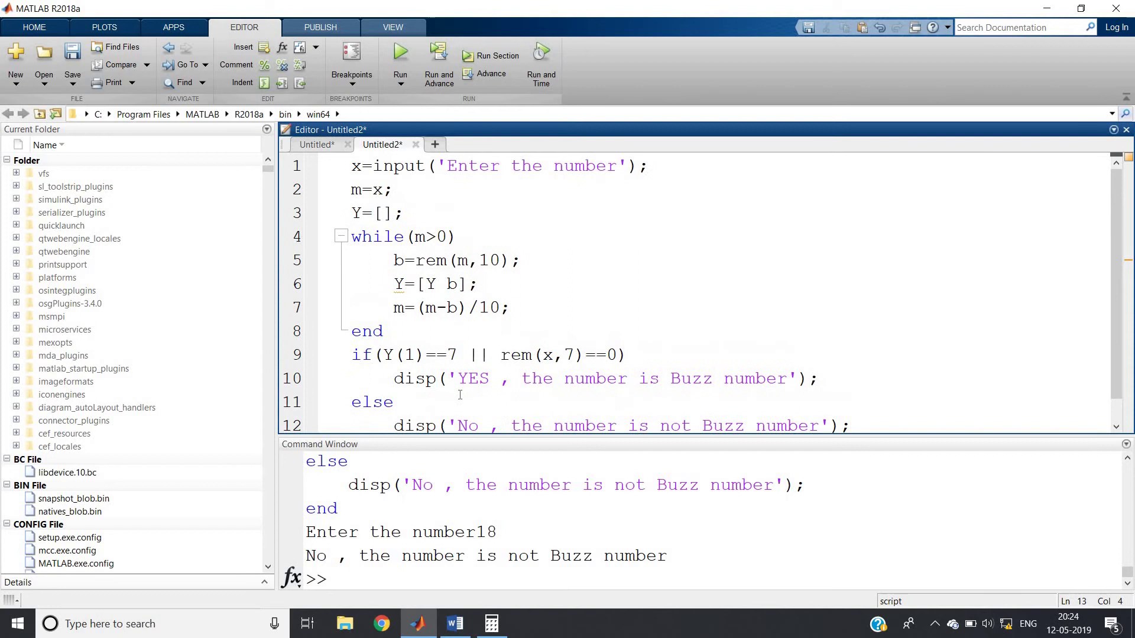
pyautogui.moveTo(386, 331)
pyautogui.mouseDown()
pyautogui.moveTo(351, 282)
pyautogui.moveTo(338, 155)
pyautogui.mouseUp()
pyautogui.moveTo(391, 346)
pyautogui.mouseDown()
pyautogui.moveTo(340, 191)
pyautogui.moveTo(386, 331)
pyautogui.mouseUp()
pyautogui.scroll(-1, 446, 341)
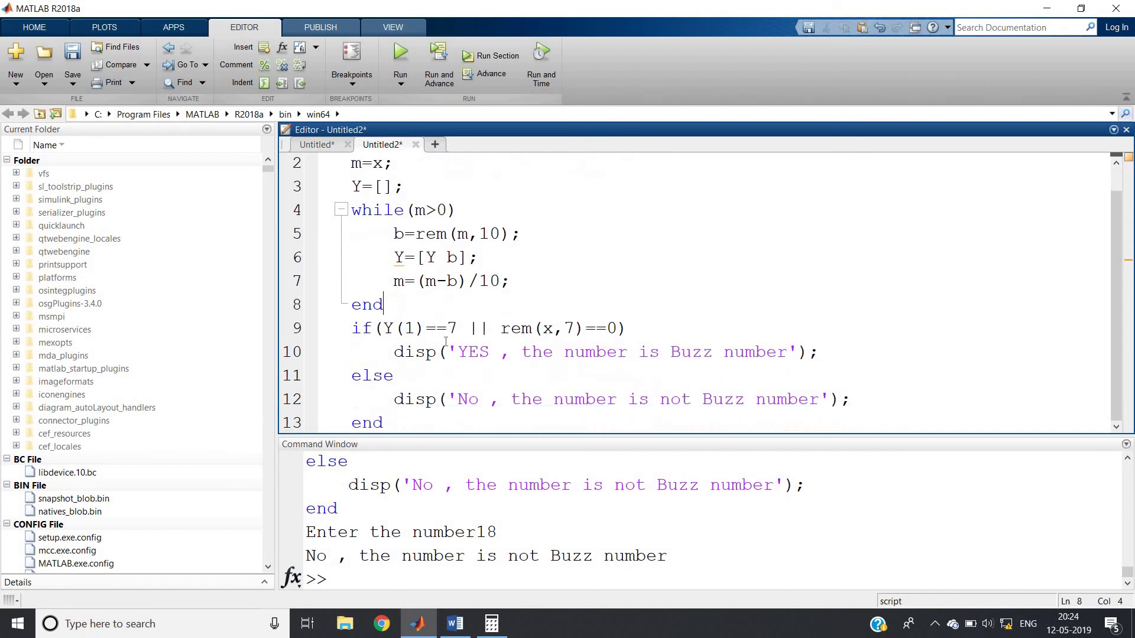
pyautogui.scroll(1, 446, 341)
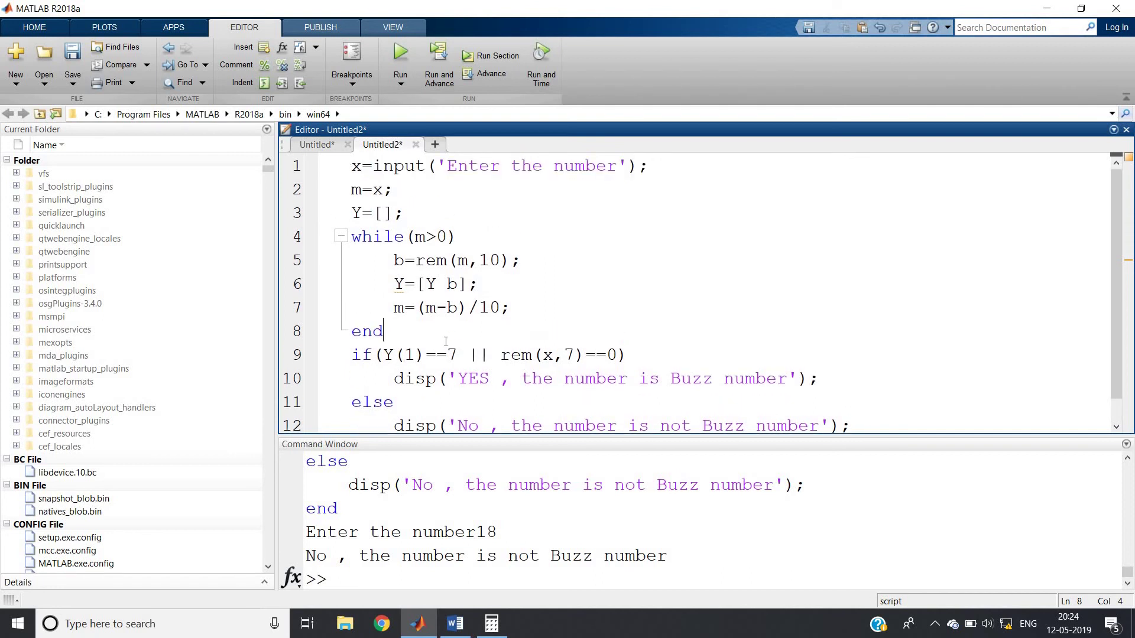
pyautogui.click(427, 237)
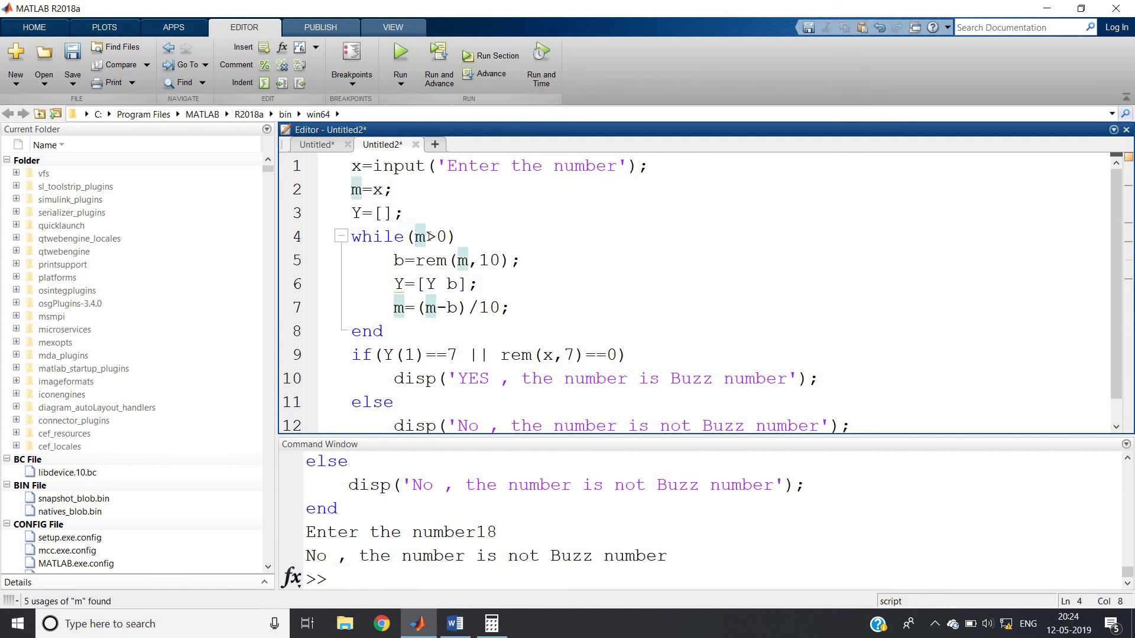
pyautogui.click(490, 354)
pyautogui.scroll(-1, 490, 347)
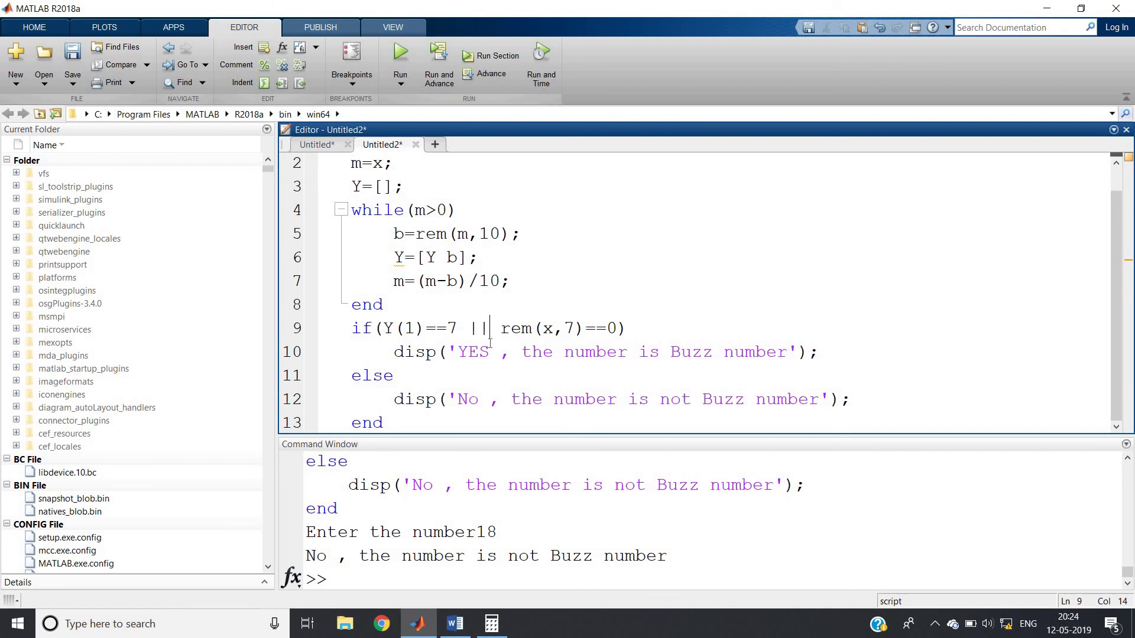
pyautogui.scroll(1, 489, 344)
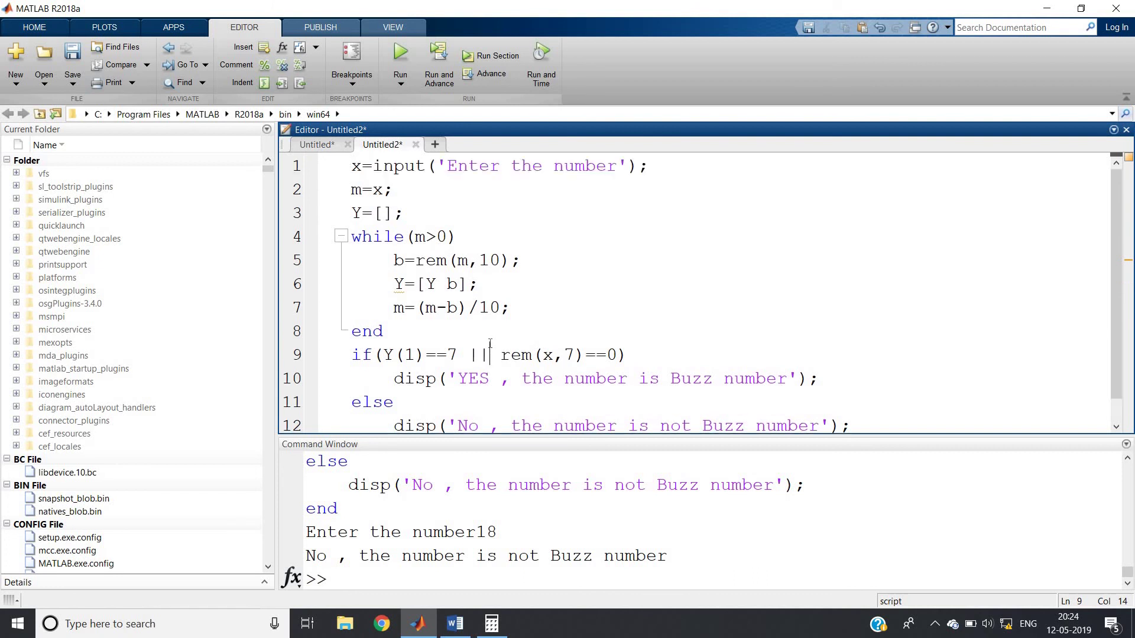